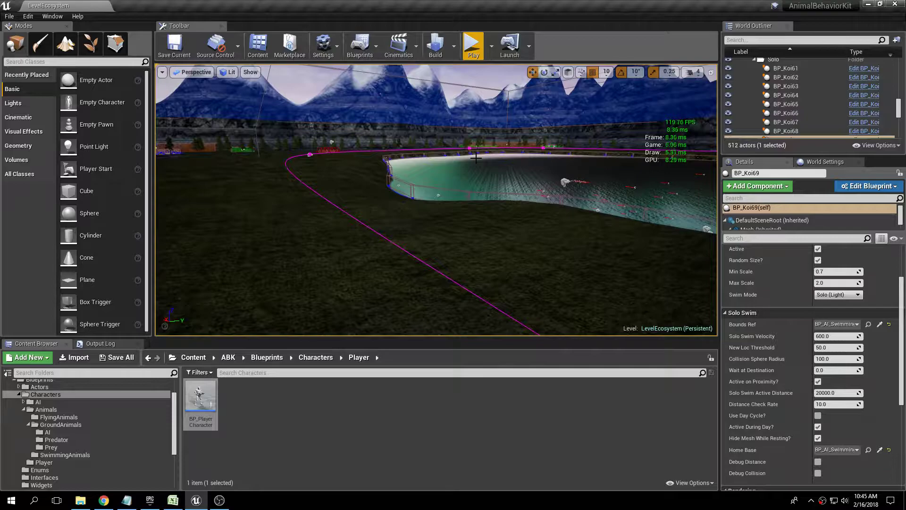
# - Start a play session and run the player character to the edge of the lake
pyautogui.moveTo(436, 200); pyautogui.dragTo(453, 201, button='right')
pyautogui.moveTo(451, 136); pyautogui.dragTo(451, 136, button='right')
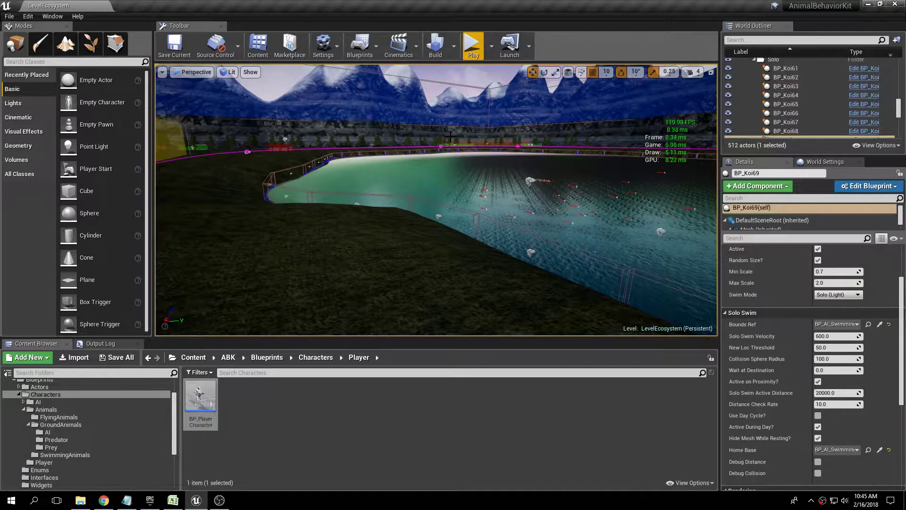
pyautogui.click(473, 45)
pyautogui.press('w')
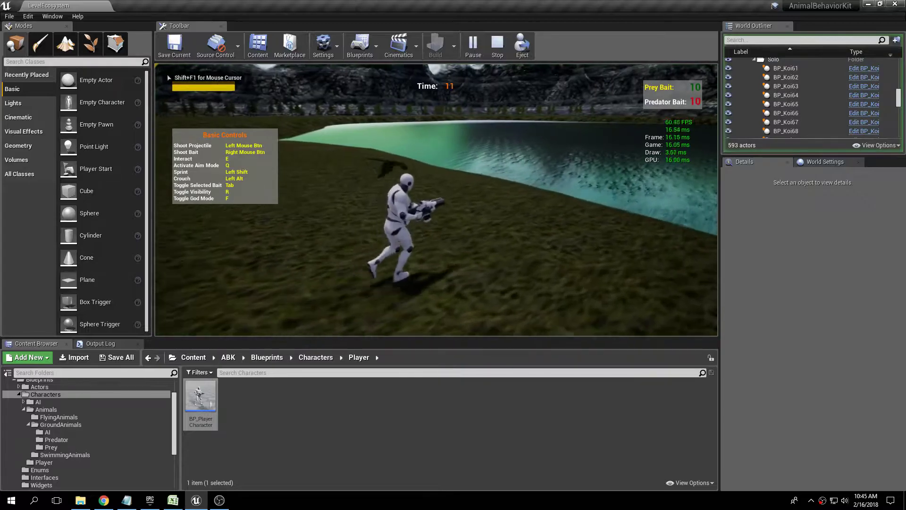
pyautogui.press('w')
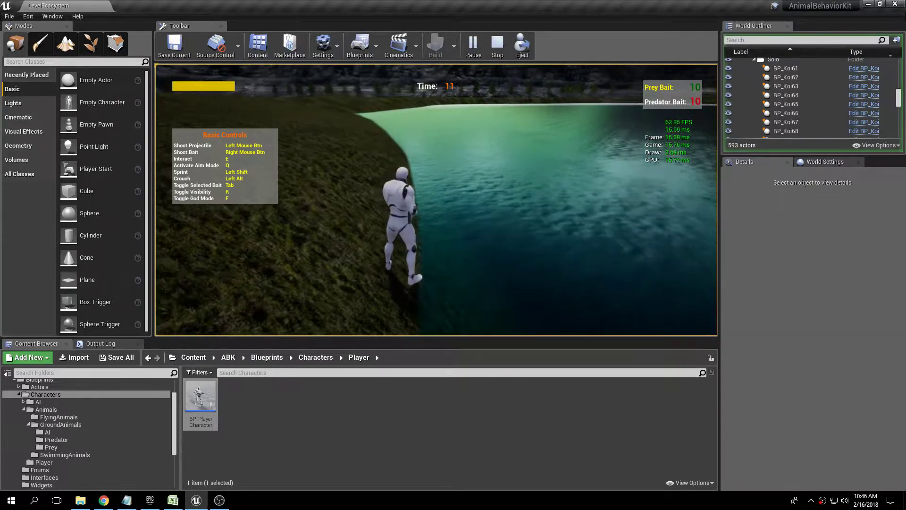
pyautogui.press('a')
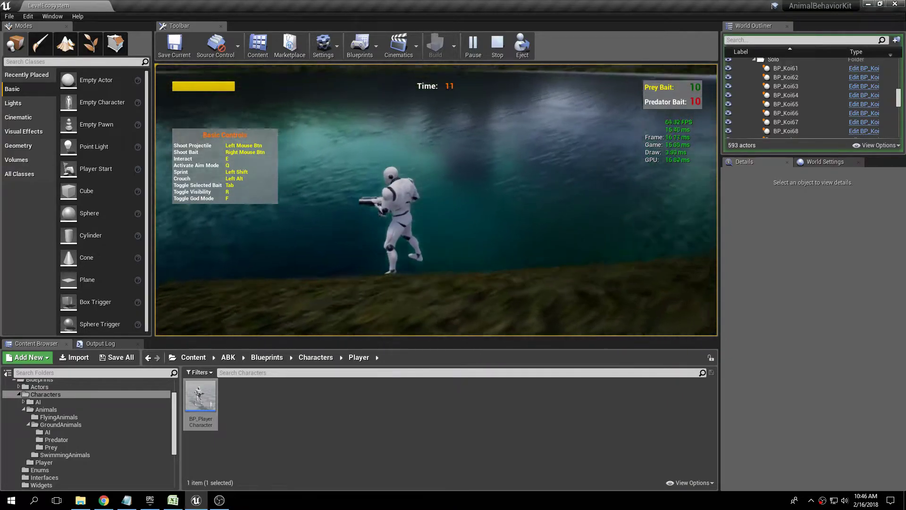
pyautogui.press('w')
pyautogui.press('w')
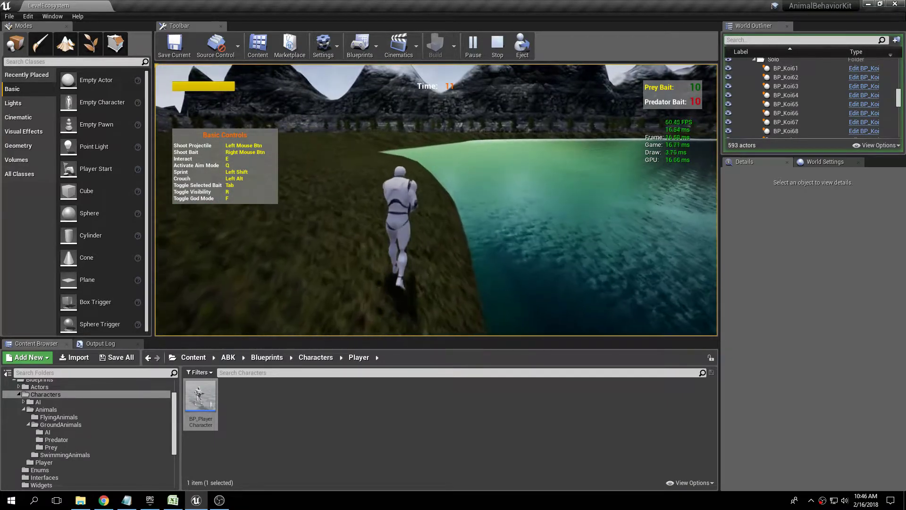
# - Eject from the player character and fly the free camera underwater to examine the swimming fish while the character stays ashore
pyautogui.hotkey('shift', 'F1')
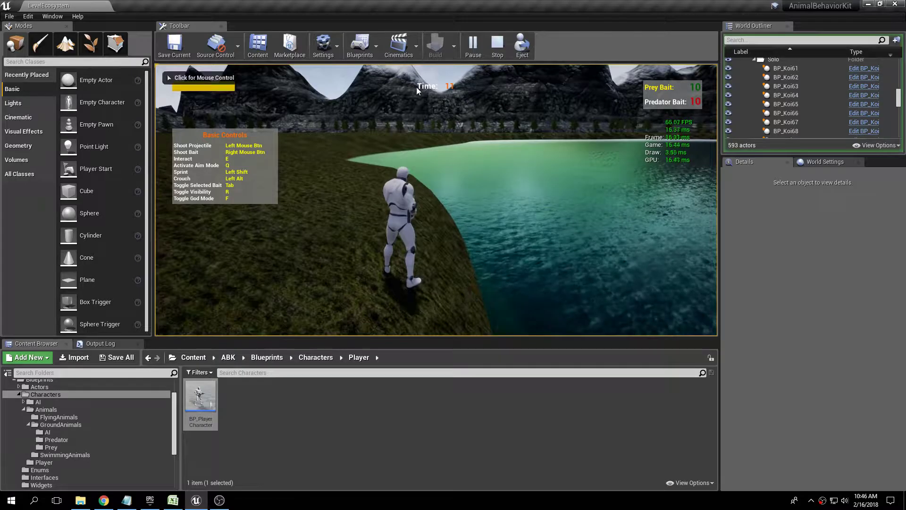
pyautogui.click(522, 45)
pyautogui.press('w')
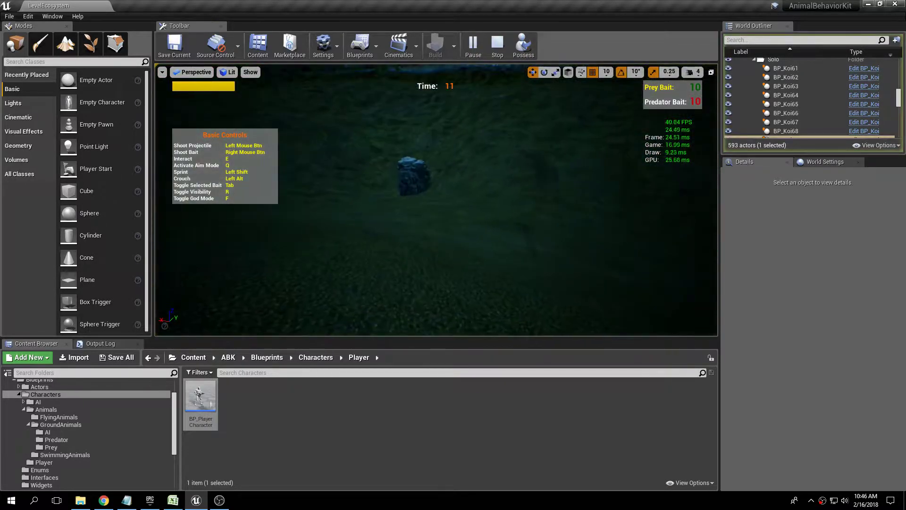
pyautogui.press('w')
pyautogui.moveTo(437, 200); pyautogui.dragTo(402, 171, button='right')
pyautogui.press('w')
pyautogui.press('w')
pyautogui.press('w')
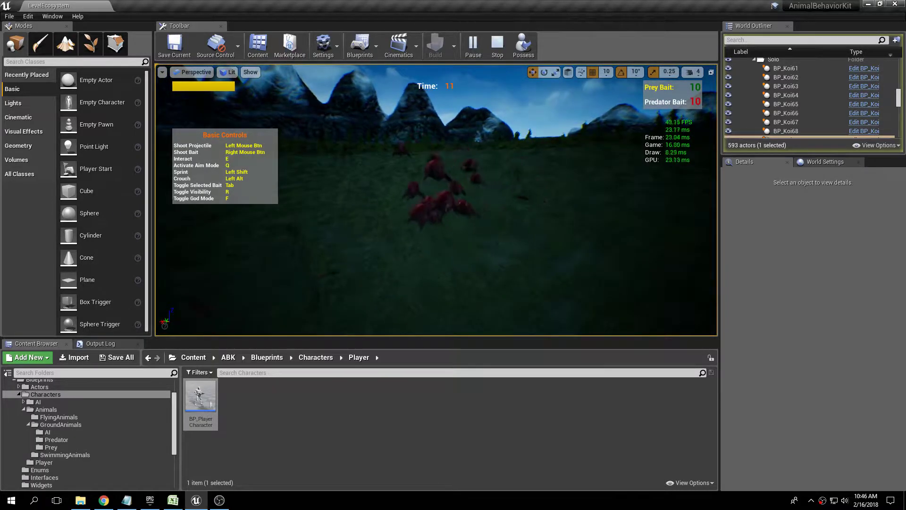
pyautogui.moveTo(498, 167); pyautogui.dragTo(321, 165, button='right')
pyautogui.moveTo(437, 200)
pyautogui.mouseDown(button='right')
pyautogui.moveTo(380, 181)
pyautogui.moveTo(445, 186)
pyautogui.mouseUp(button='right')
pyautogui.press('w')
pyautogui.moveTo(471, 139)
pyautogui.mouseDown(button='right')
pyautogui.moveTo(599, 172)
pyautogui.moveTo(471, 140)
pyautogui.mouseUp(button='right')
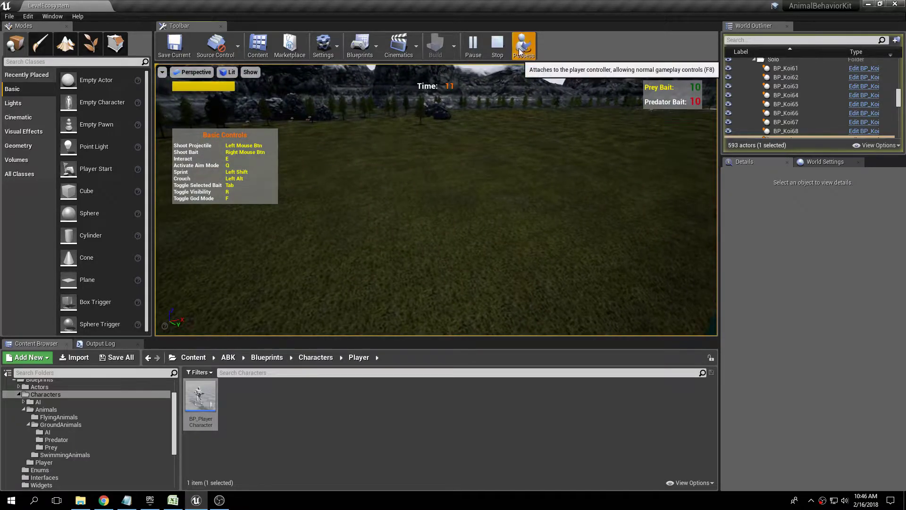
# - Repossess the player character on the shore and end the play session
pyautogui.click(523, 43)
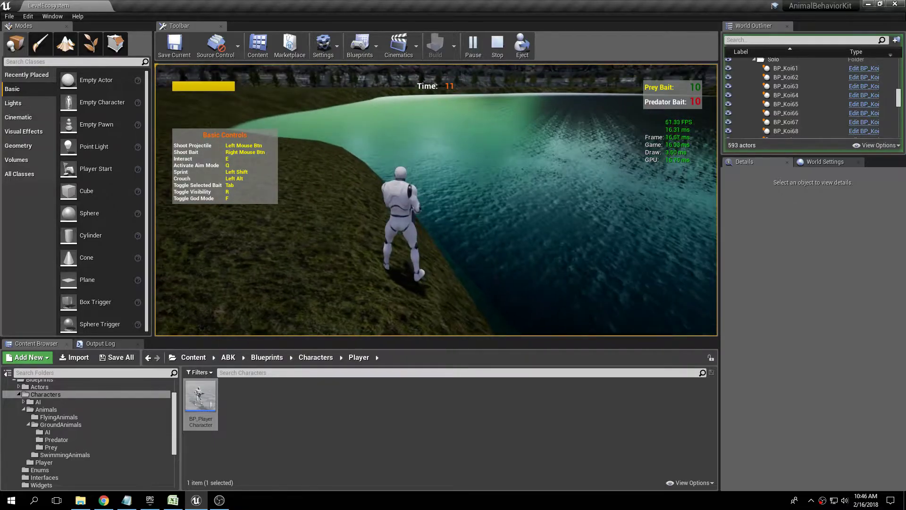
pyautogui.press('Escape')
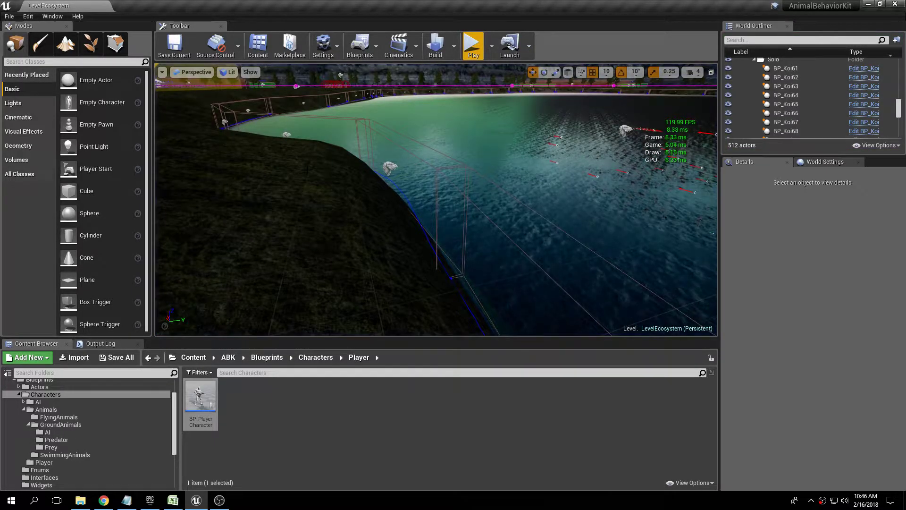
# - Select BP_AI_Swimming_BoundingBox in Lake1 and examine its performance setup, including the Group Managers and Swimming Animals arrays
pyautogui.press('w')
pyautogui.moveTo(502, 144); pyautogui.dragTo(637, 175, button='right')
pyautogui.click(385, 155)
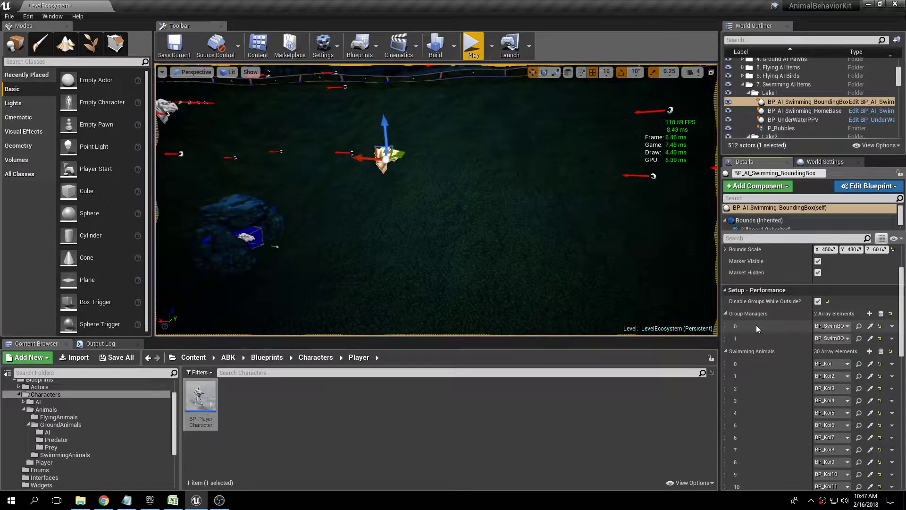
pyautogui.scroll(-3, 750, 330)
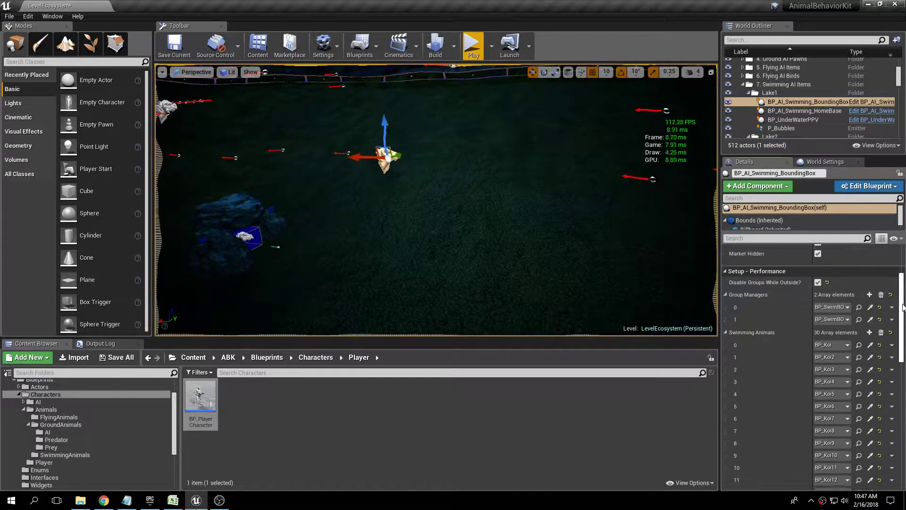
pyautogui.moveTo(902, 322); pyautogui.dragTo(904, 417)
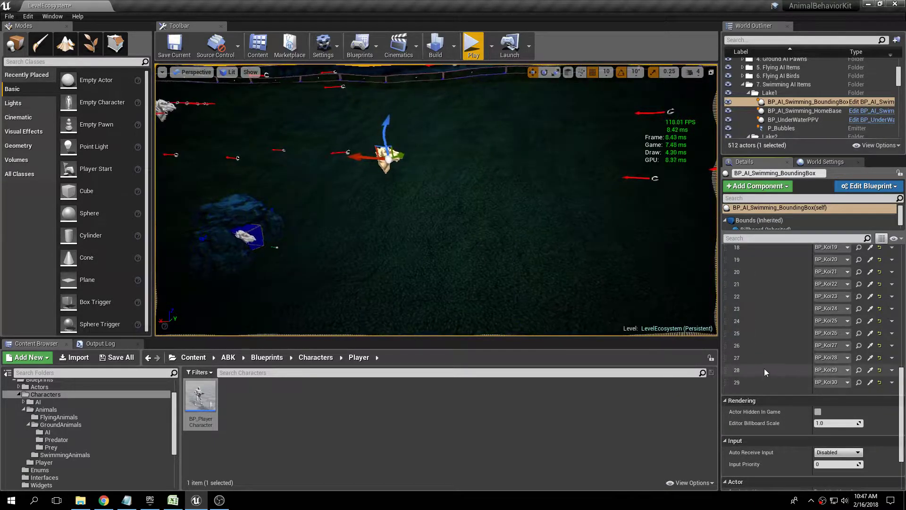
pyautogui.moveTo(566, 245); pyautogui.dragTo(477, 227, button='right')
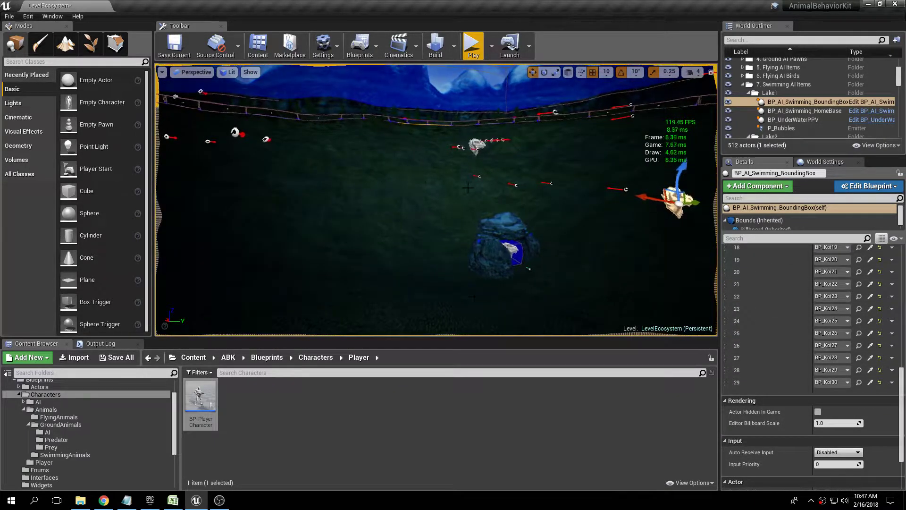
pyautogui.moveTo(902, 382); pyautogui.dragTo(905, 277)
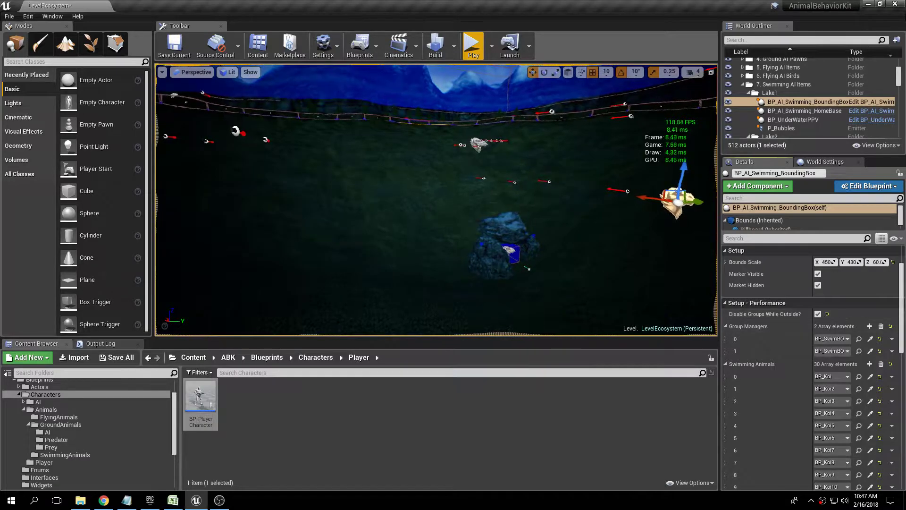
# - Save all unsaved changes, including the LevelEcosystem level
pyautogui.click(114, 359)
pyautogui.click(536, 336)
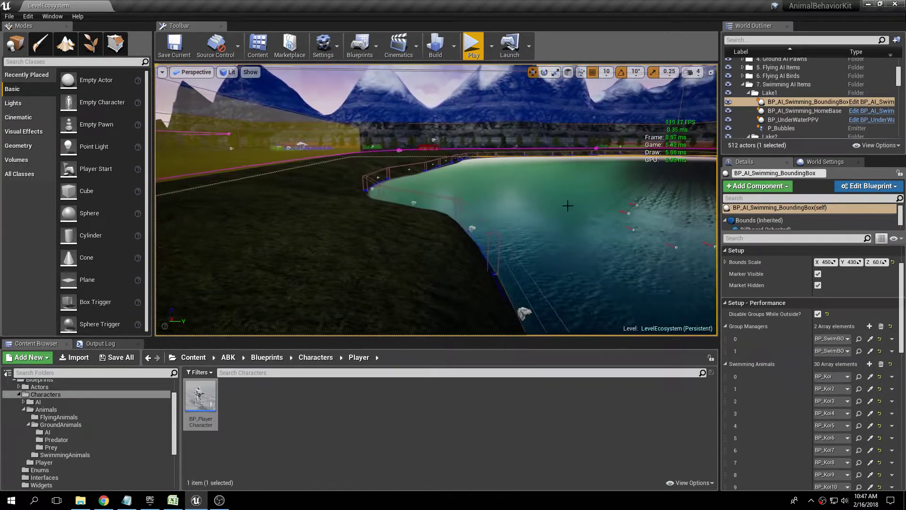
# - Play the level again, eject from the character at the shore, and examine the fish in the lake with the free camera
pyautogui.click(472, 46)
pyautogui.press('w')
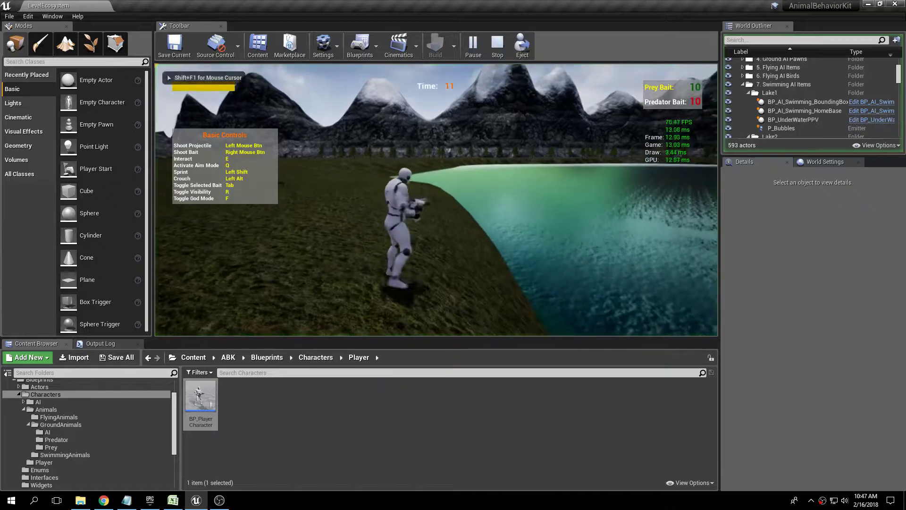
pyautogui.hotkey('shift', 'F1')
pyautogui.click(522, 45)
pyautogui.press('w')
pyautogui.moveTo(436, 200); pyautogui.dragTo(557, 161, button='right')
pyautogui.moveTo(451, 156)
pyautogui.mouseDown(button='right')
pyautogui.moveTo(493, 158)
pyautogui.moveTo(498, 194)
pyautogui.moveTo(484, 175)
pyautogui.moveTo(446, 181)
pyautogui.moveTo(439, 159)
pyautogui.mouseUp(button='right')
pyautogui.press('w')
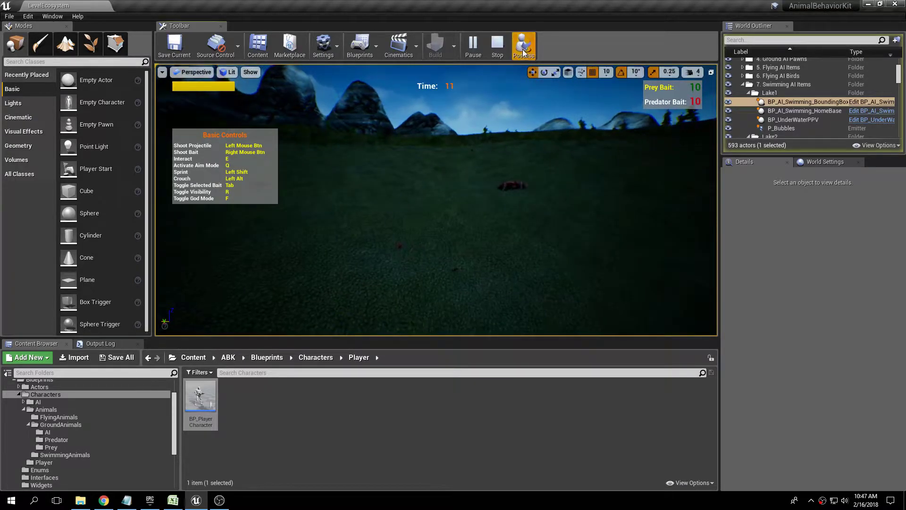
# - Repossess the character and run it through the lake to observe the fish from inside the water, then back out to the shore
pyautogui.click(523, 43)
pyautogui.press('w')
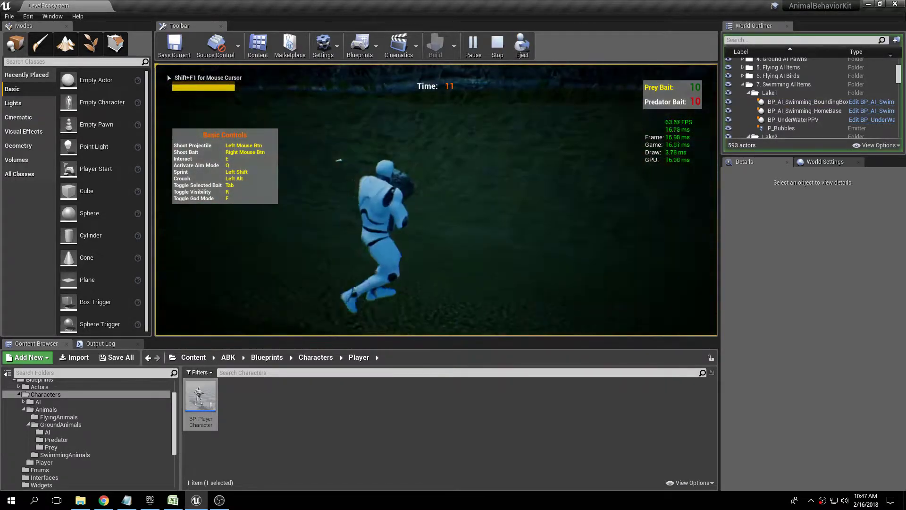
pyautogui.press('w')
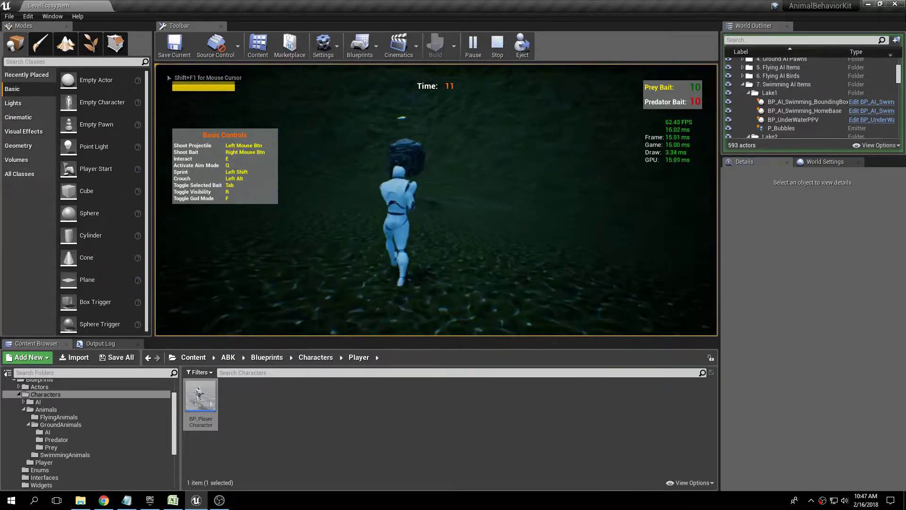
pyautogui.press('w')
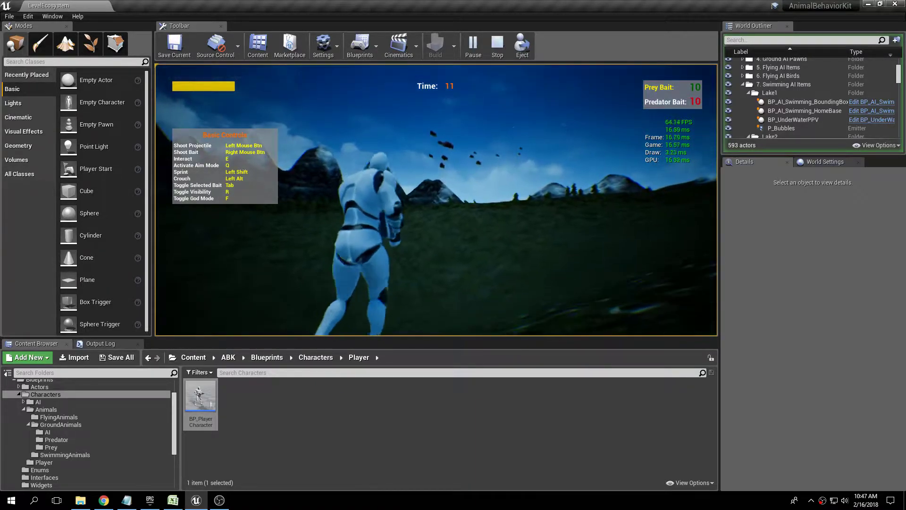
pyautogui.press('w')
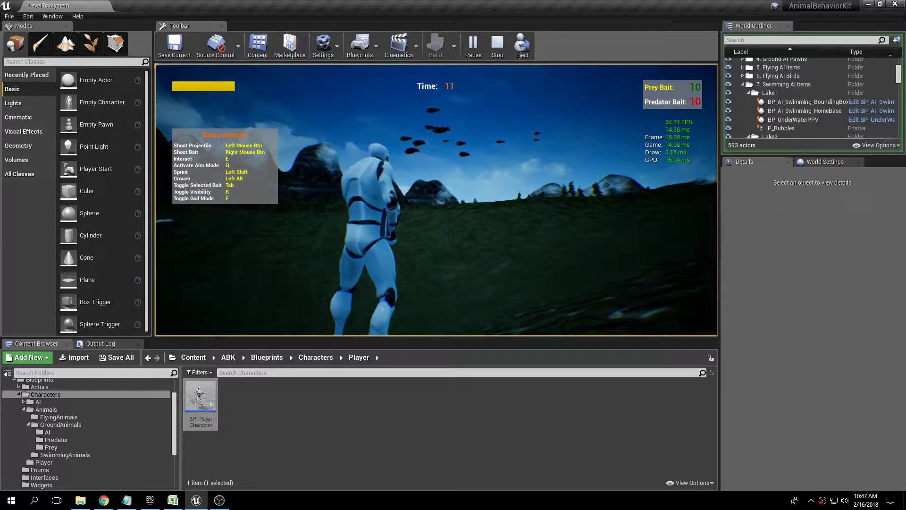
pyautogui.press('w')
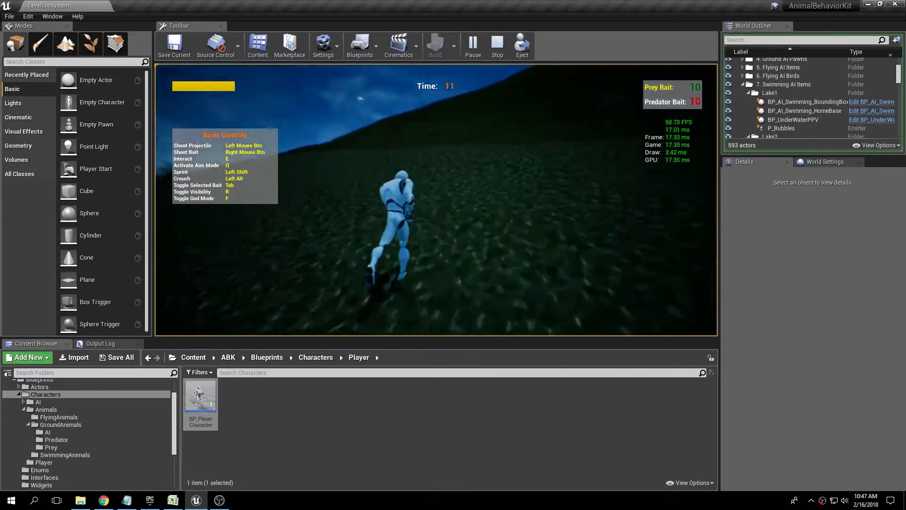
pyautogui.press('w')
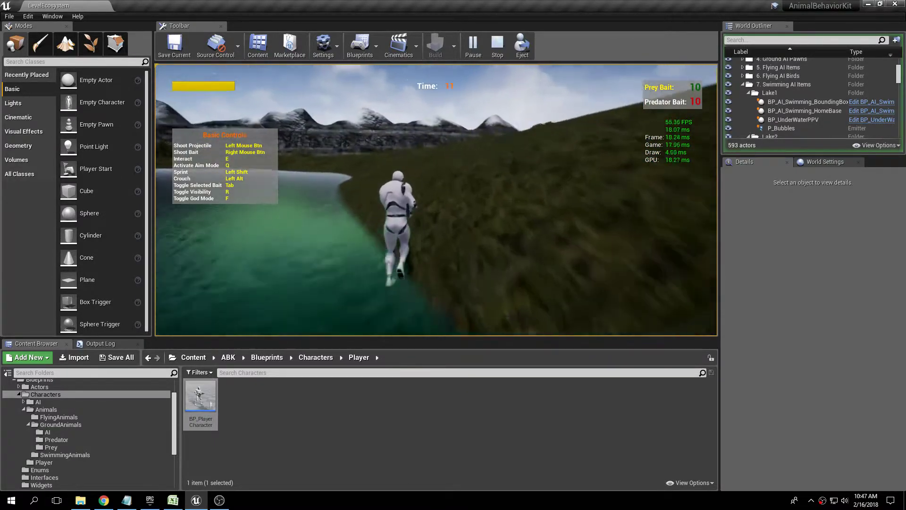
# - Eject to check the fish underwater with the character out of the lake, and take control of the character again
pyautogui.click(519, 47)
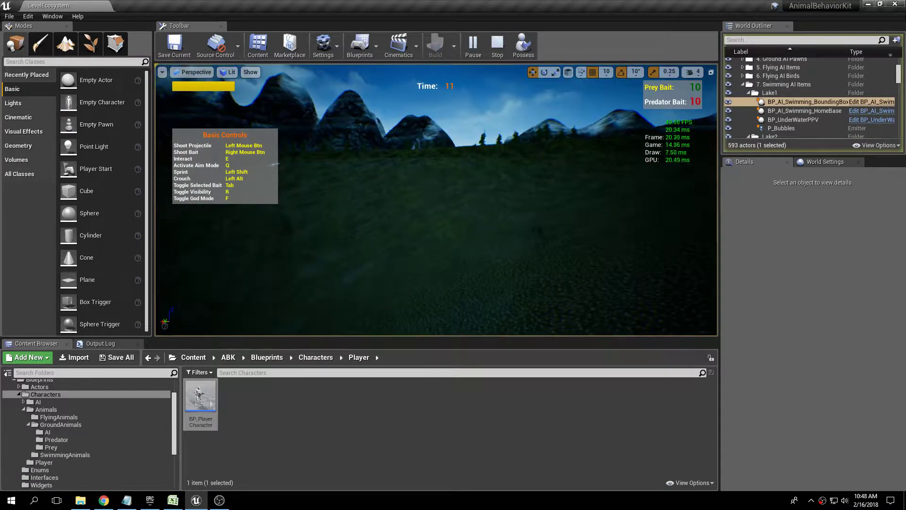
pyautogui.moveTo(436, 200)
pyautogui.mouseDown(button='right')
pyautogui.moveTo(444, 283)
pyautogui.moveTo(432, 213)
pyautogui.mouseUp(button='right')
pyautogui.click(523, 47)
pyautogui.click(505, 137)
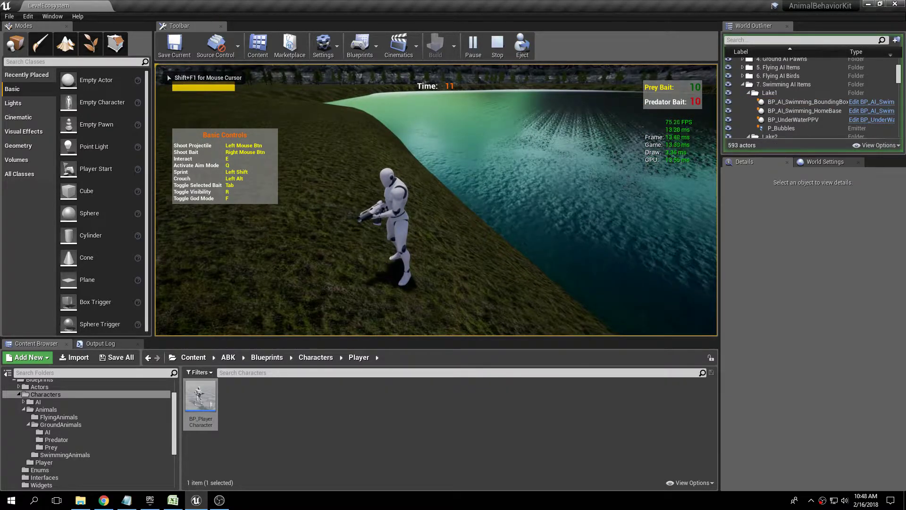
# - Run the character along the lake shore, into the water and back onto land to compare performance
pyautogui.press('w')
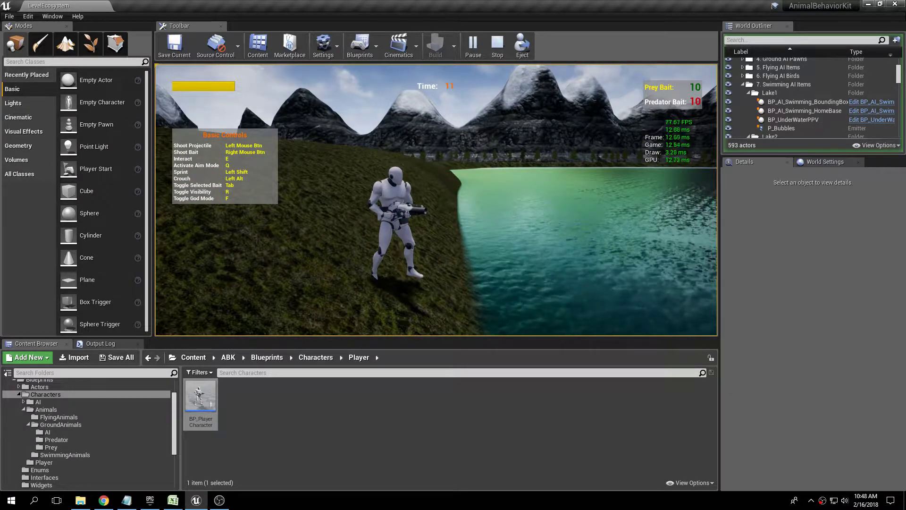
pyautogui.press('w')
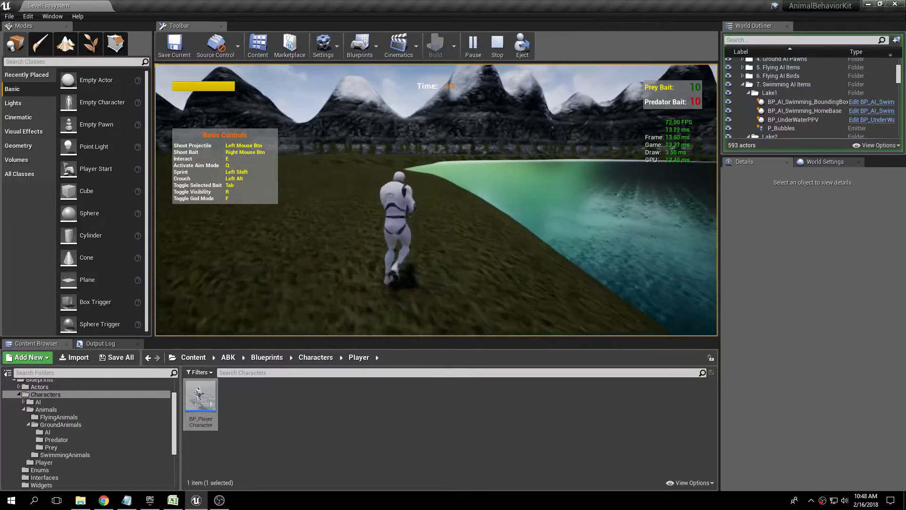
pyautogui.press('d')
pyautogui.press('d')
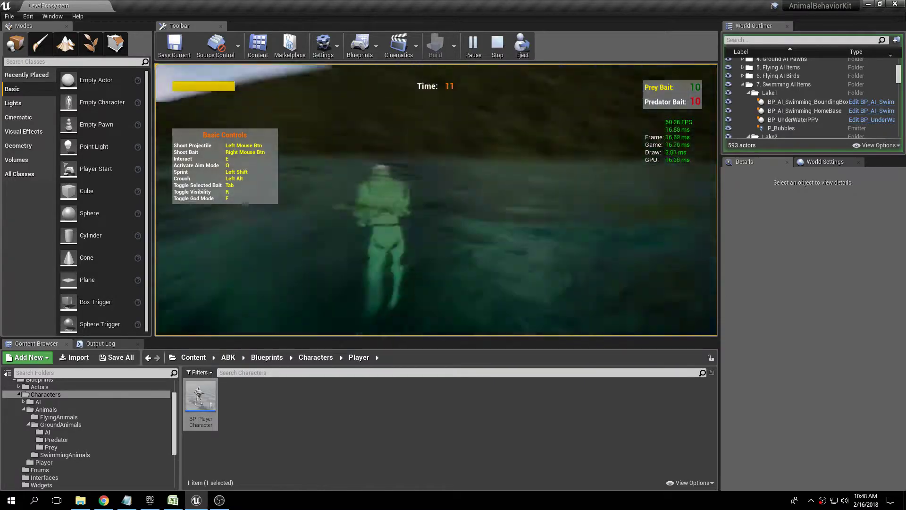
pyautogui.press('w')
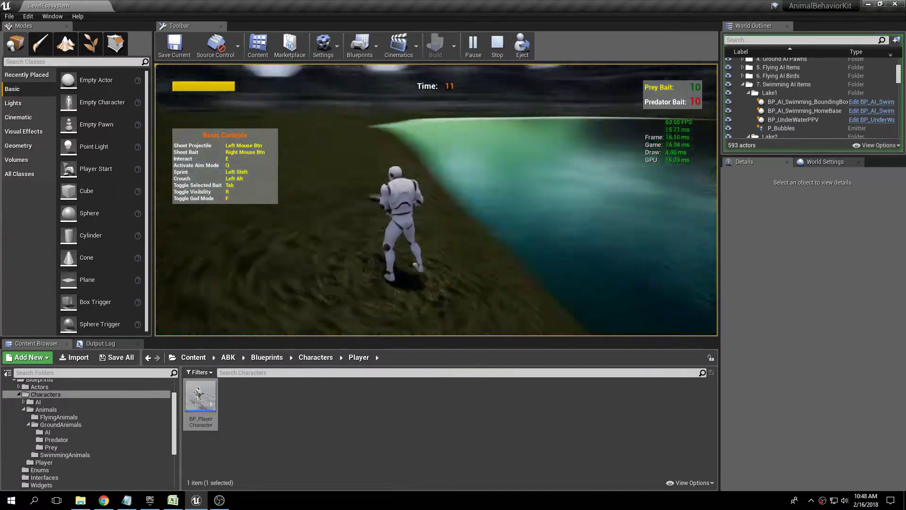
pyautogui.press('q')
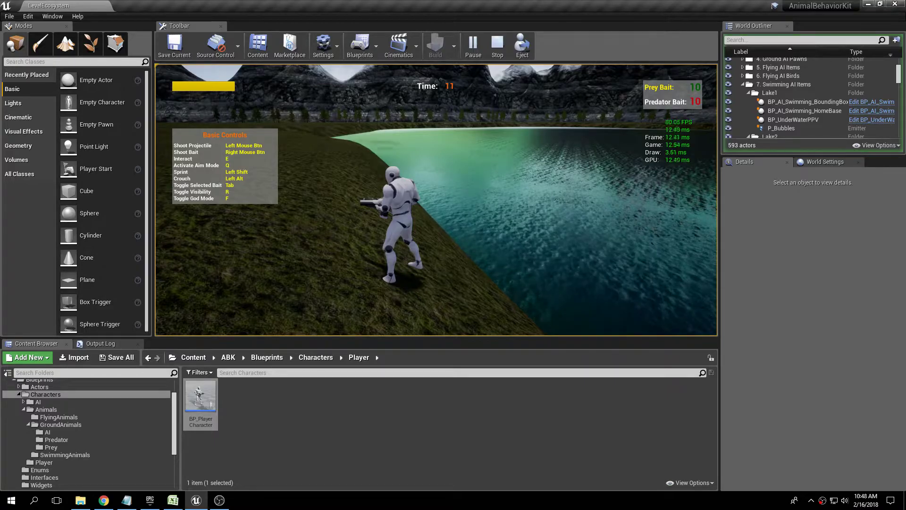
# - Run the character across the grass away from the first lake to the rocky shore of another body of water
pyautogui.press('w')
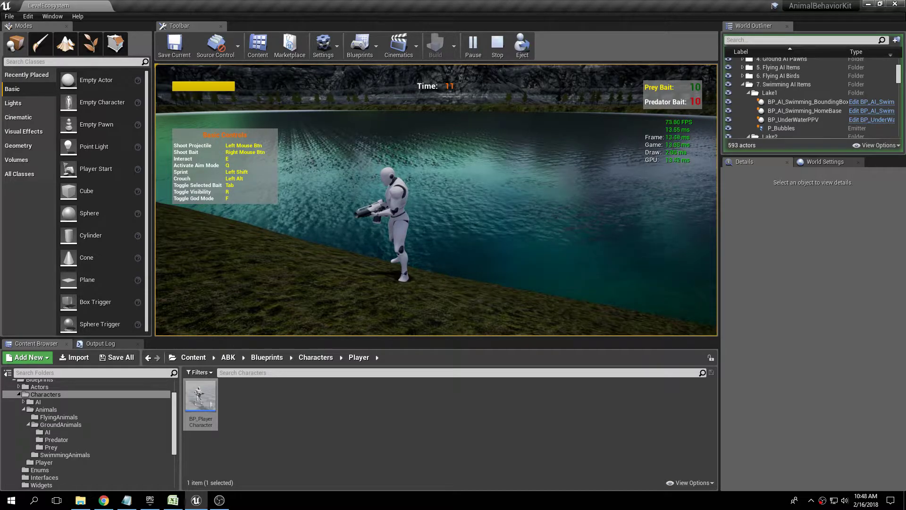
pyautogui.press('w')
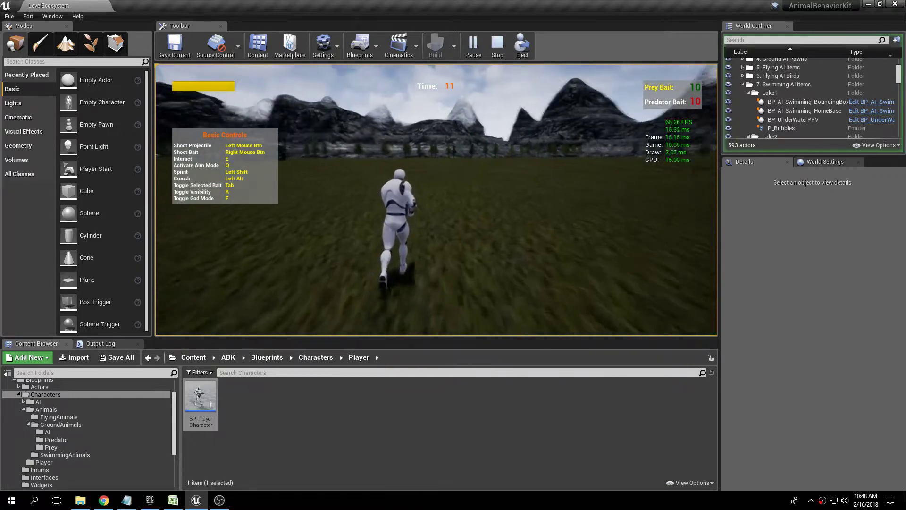
pyautogui.press('w')
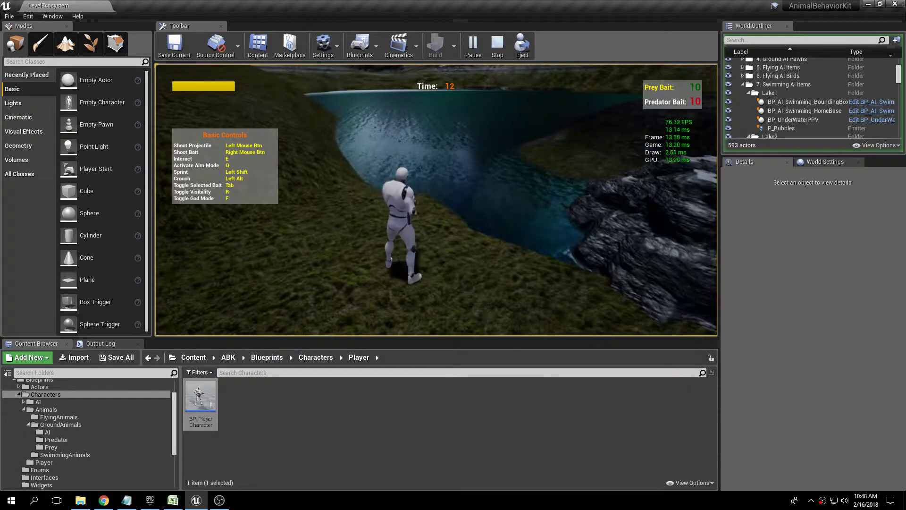
# - Eject to check underwater in this body of water while the character stands on its shore, and take control of the character again
pyautogui.click(521, 47)
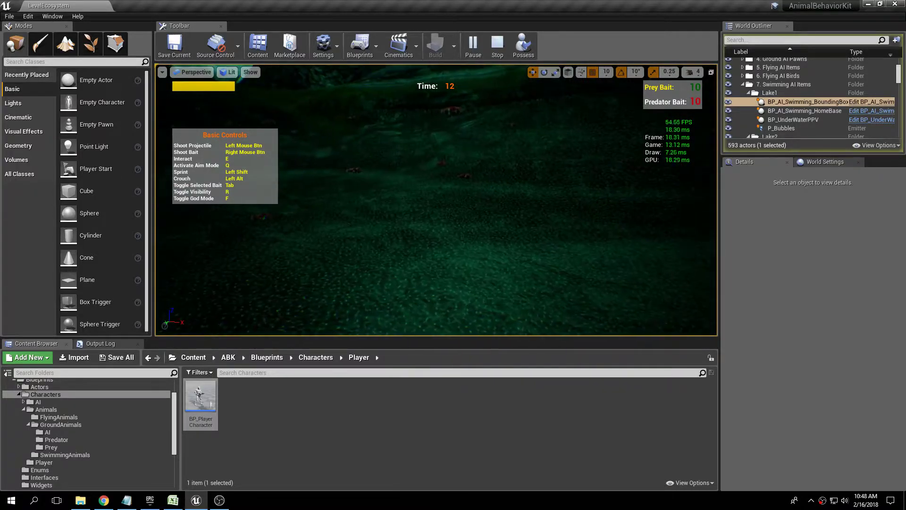
pyautogui.click(522, 46)
pyautogui.press('w')
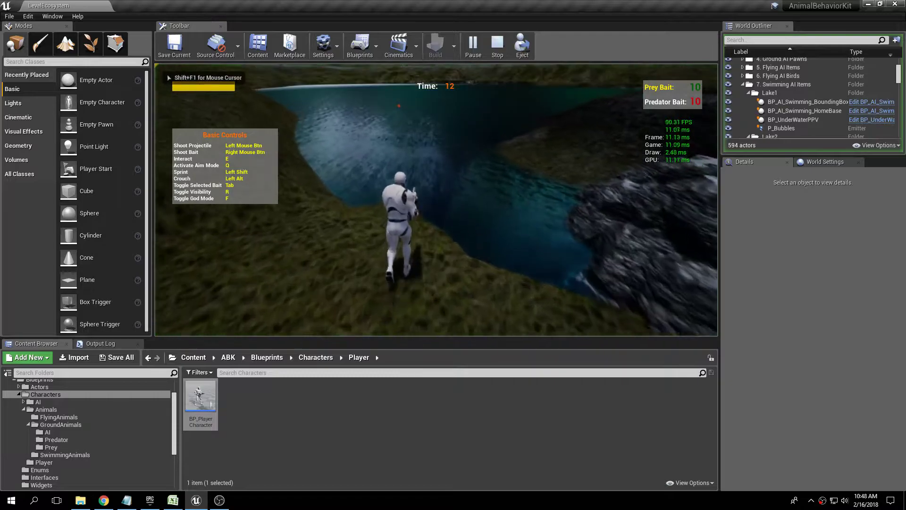
# - Run the character into the water and along the lake bed to observe the fish, and end the play session
pyautogui.press('w')
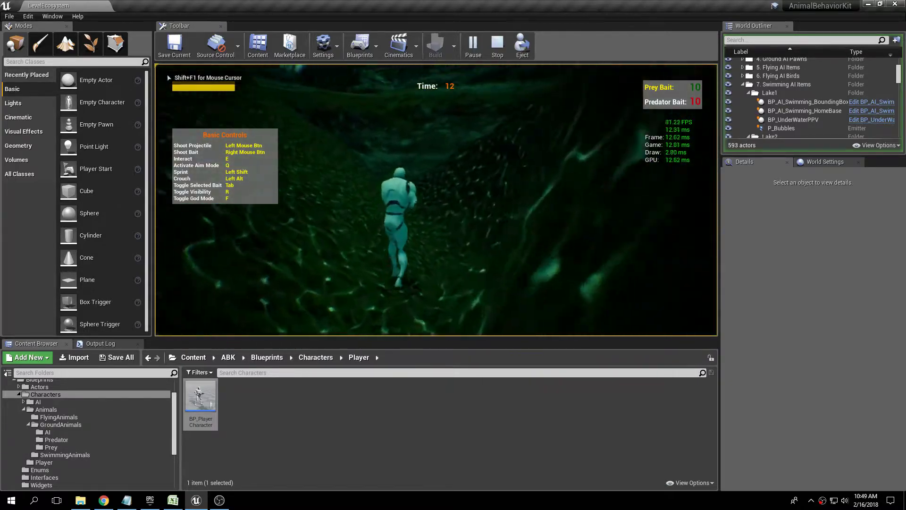
pyautogui.press('w')
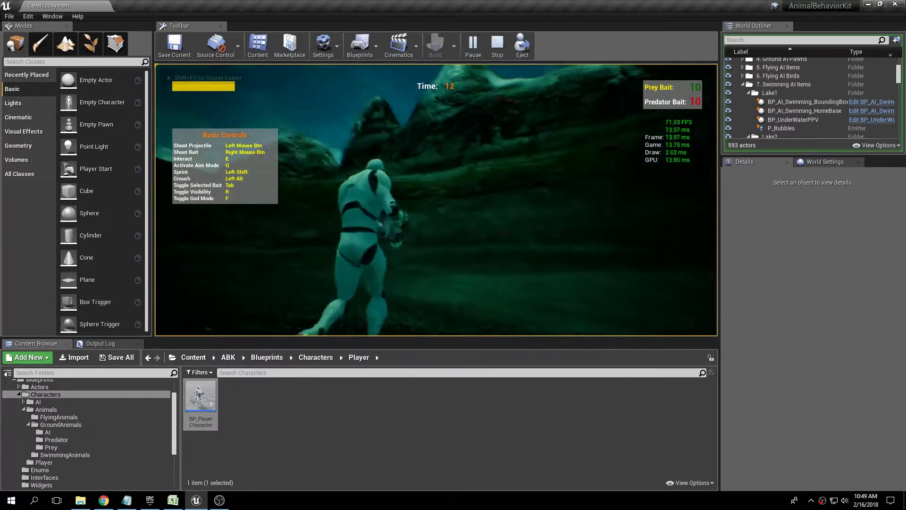
pyautogui.press('w')
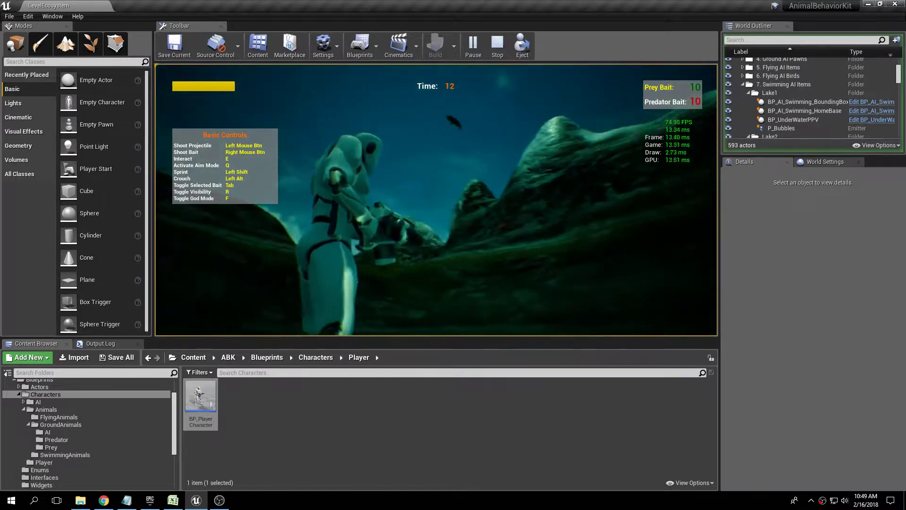
pyautogui.press('w')
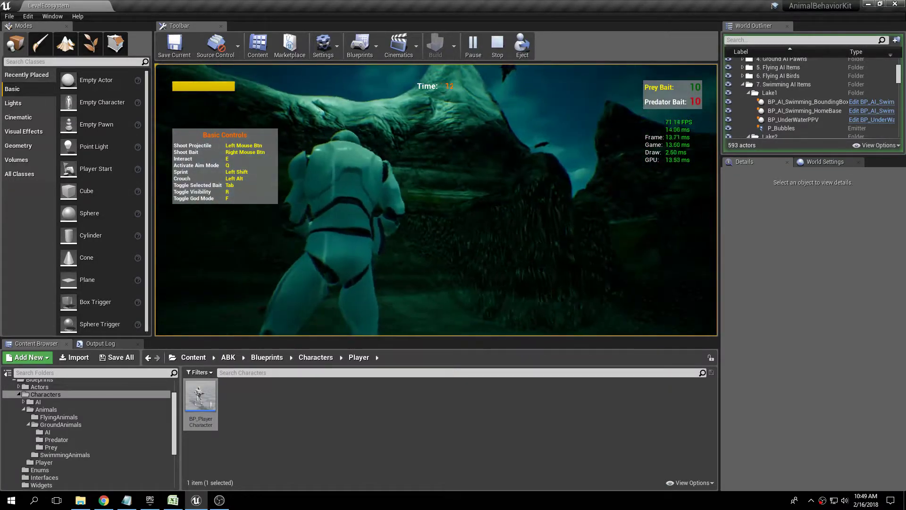
pyautogui.press('Escape')
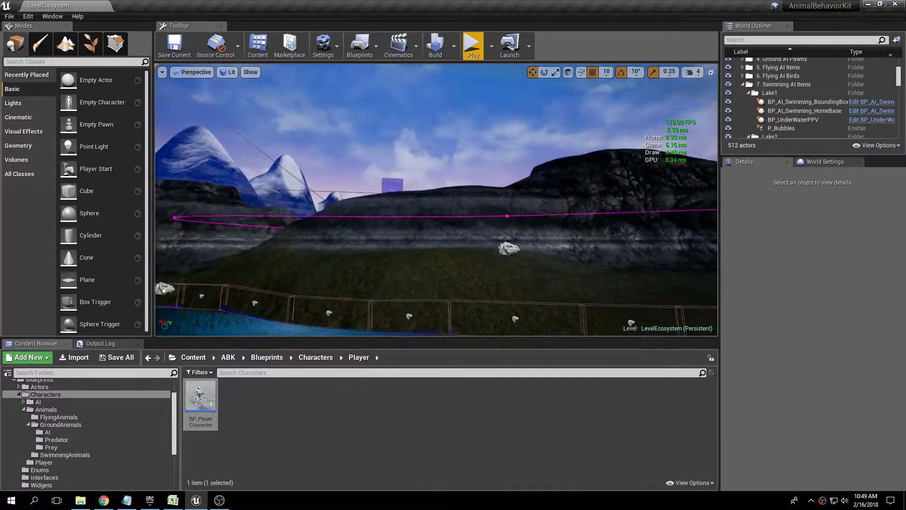
# - Find the follow camera among the level's actors by searching for "follow" and select BP_FollowCamera
pyautogui.press('w')
pyautogui.moveTo(436, 200); pyautogui.dragTo(283, 236, button='right')
pyautogui.press('w')
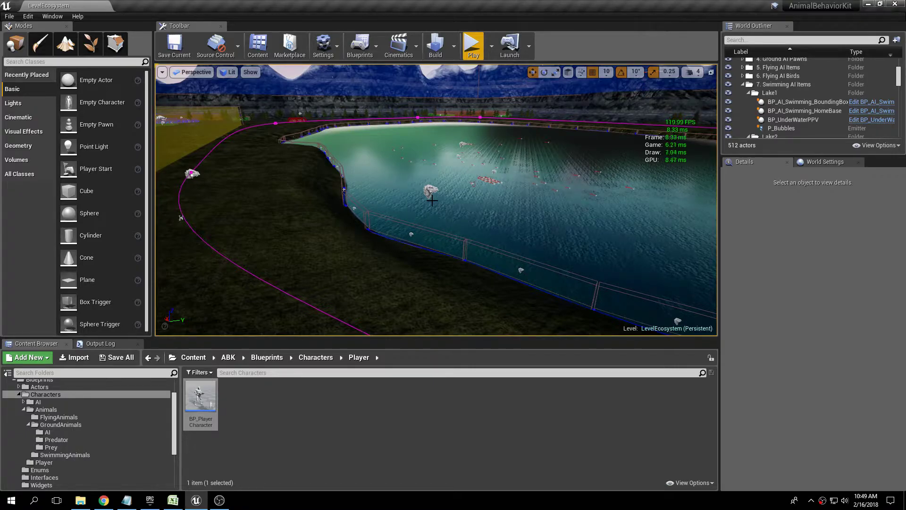
pyautogui.click(766, 39)
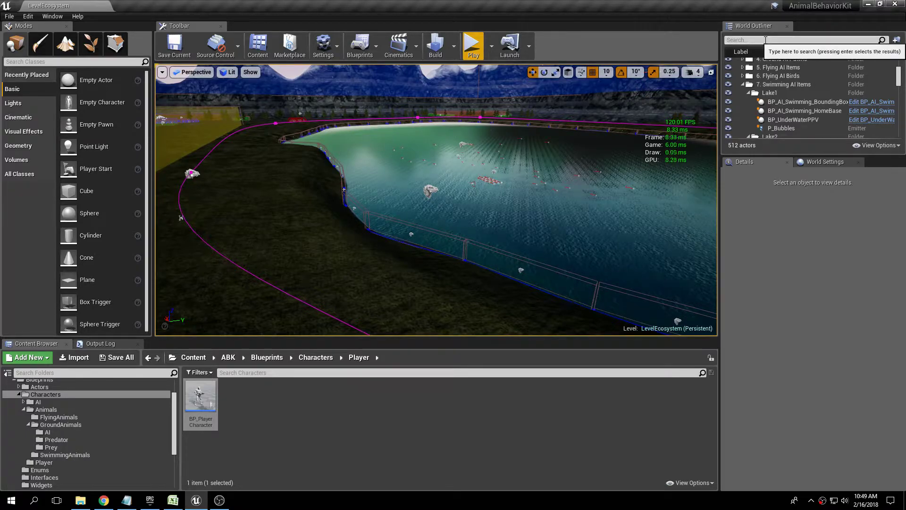
pyautogui.write('follow')
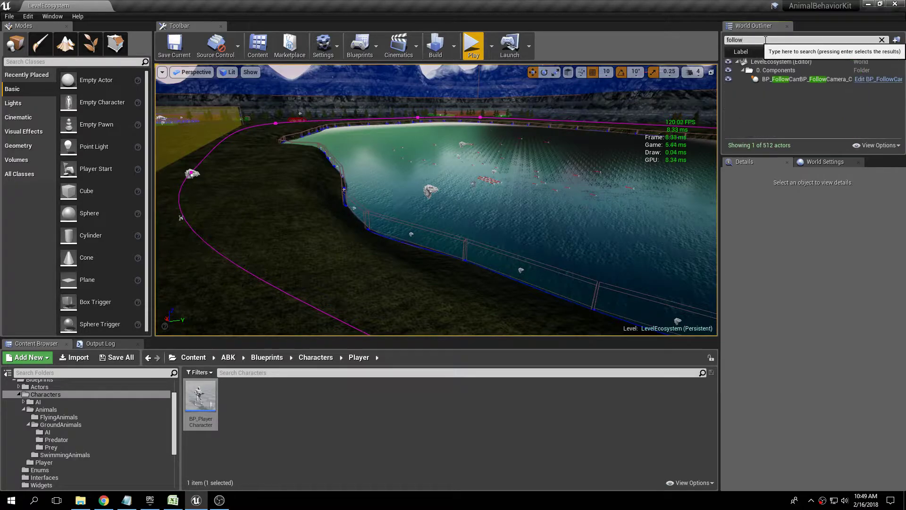
pyautogui.click(783, 80)
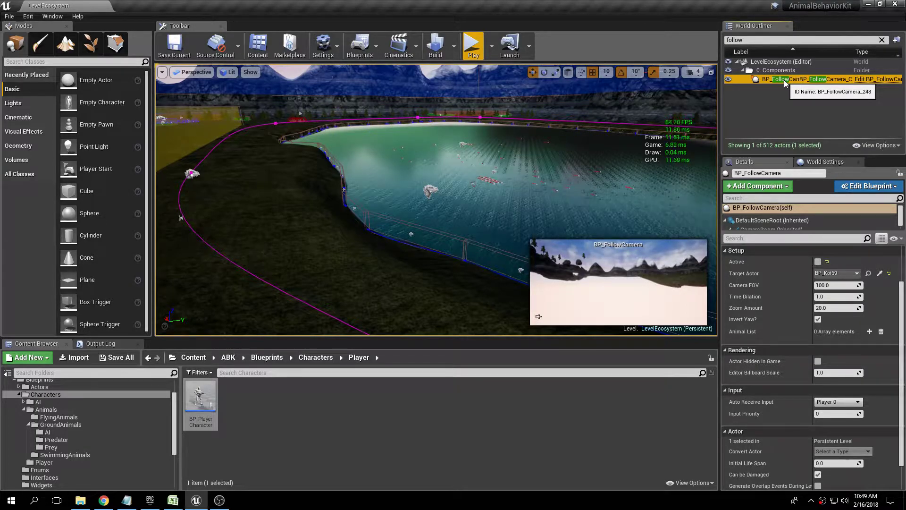
# - Set a doe from the herd in the meadow as BP_FollowCamera's target actor and make the camera active
pyautogui.moveTo(543, 128); pyautogui.dragTo(581, 107, button='right')
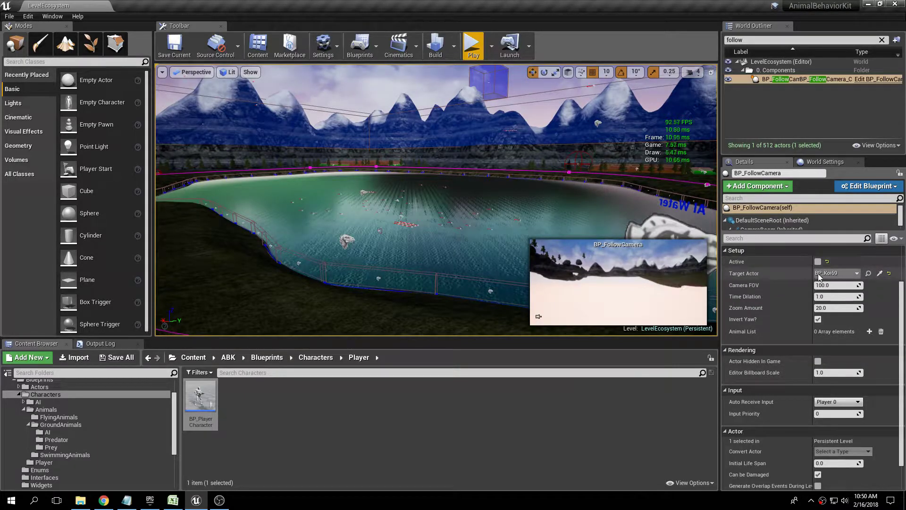
pyautogui.press('w')
pyautogui.moveTo(425, 198); pyautogui.dragTo(531, 200, button='right')
pyautogui.press('w')
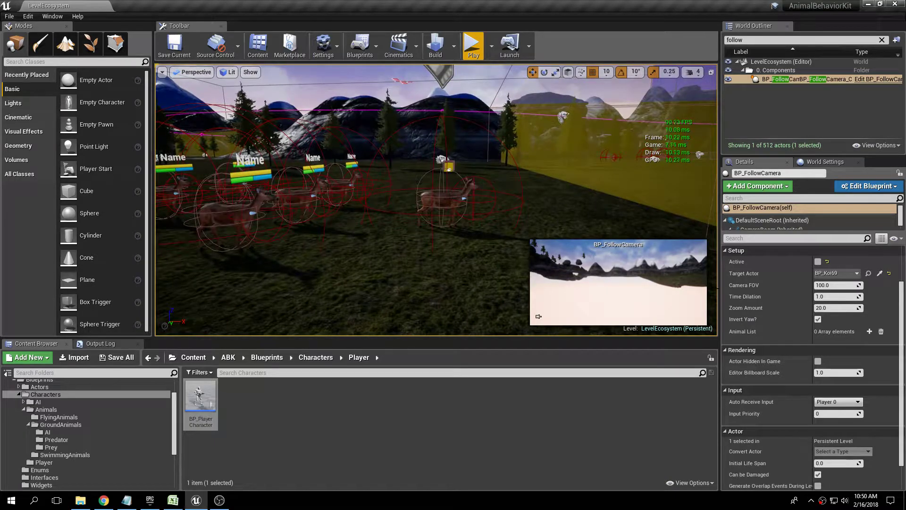
pyautogui.click(880, 273)
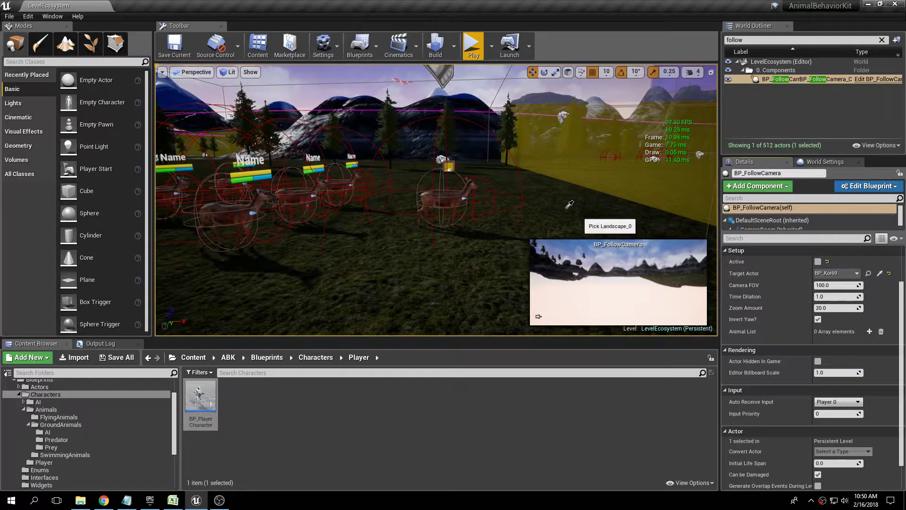
pyautogui.click(445, 196)
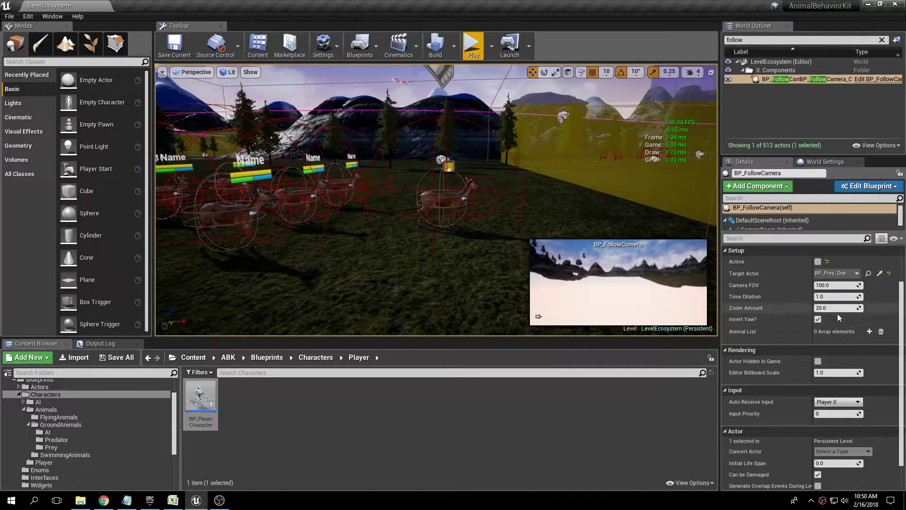
pyautogui.click(818, 262)
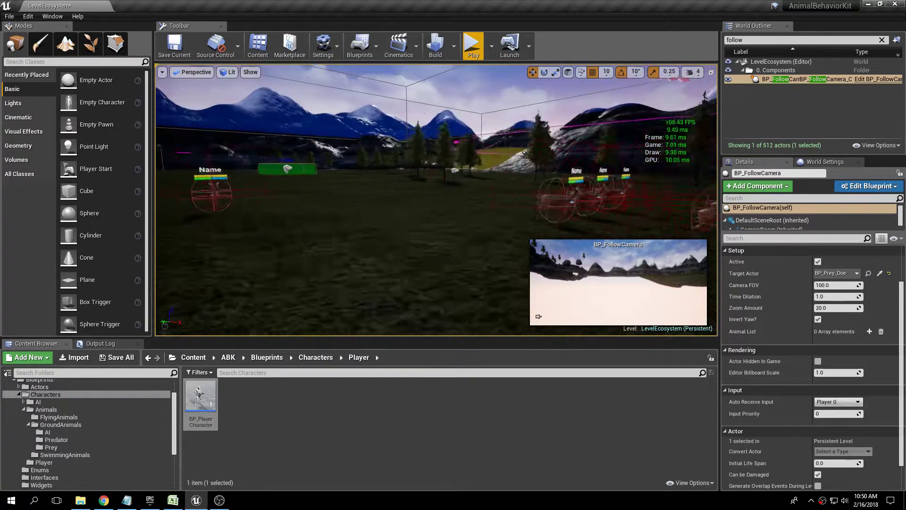
# - Play the level in fullscreen and watch the doe herd through the follow camera from several angles, and leave fullscreen
pyautogui.click(473, 46)
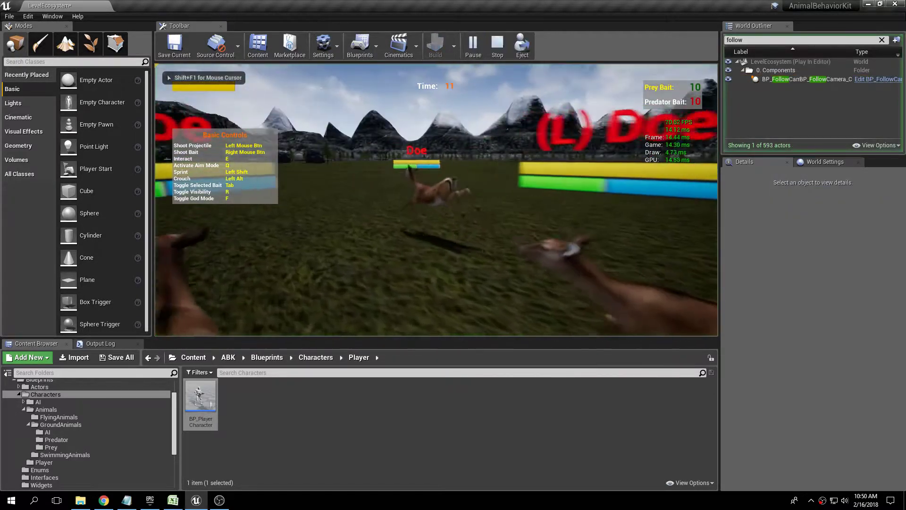
pyautogui.press('F11')
pyautogui.press('w')
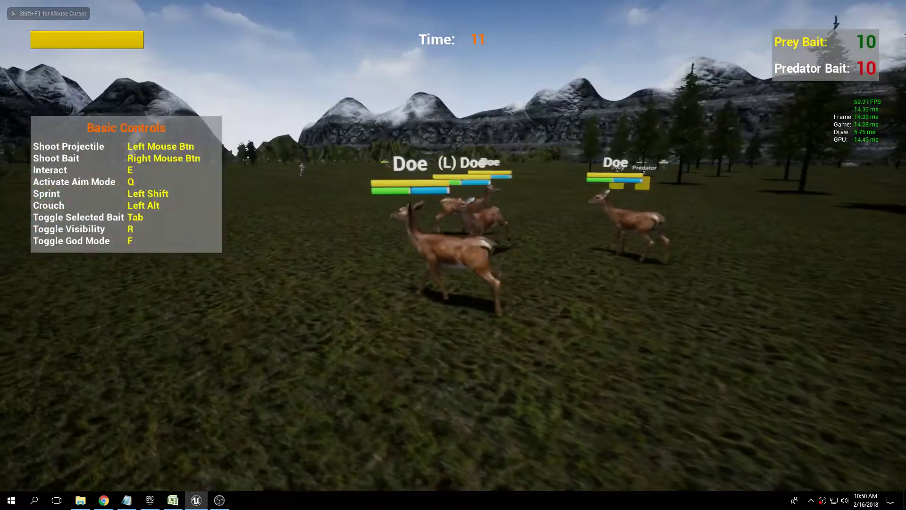
pyautogui.press('w')
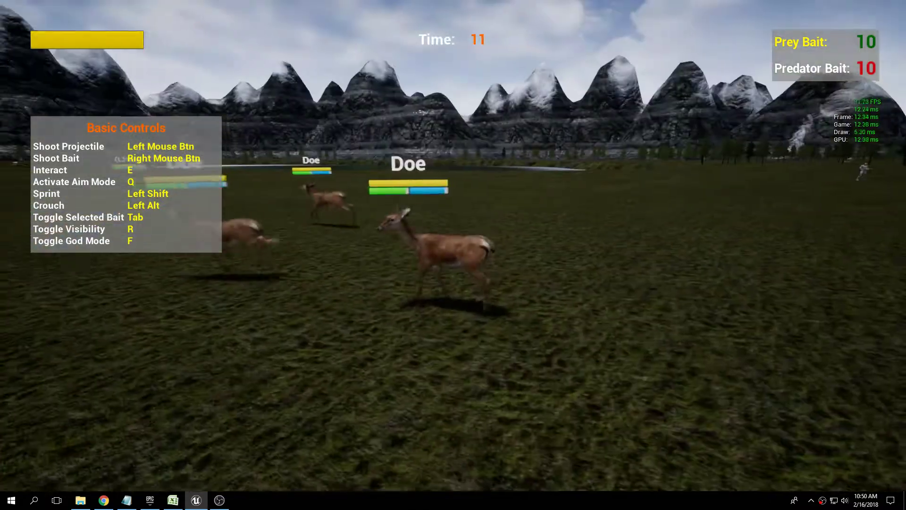
pyautogui.press('w')
pyautogui.press('w')
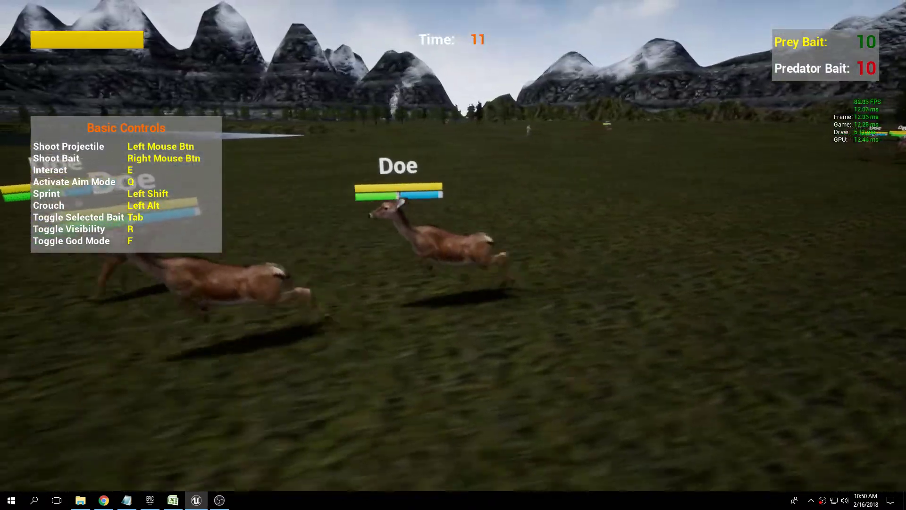
pyautogui.press('r')
pyautogui.press('w')
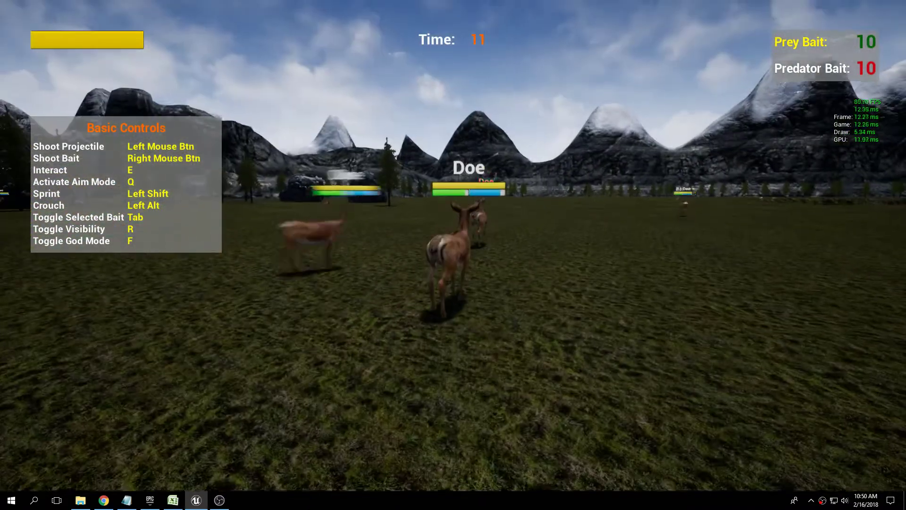
pyautogui.press('w')
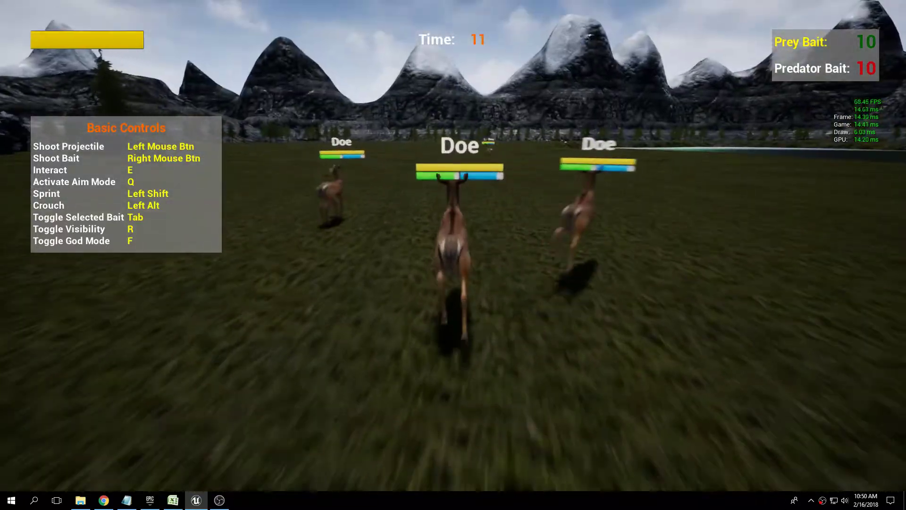
pyautogui.press('w')
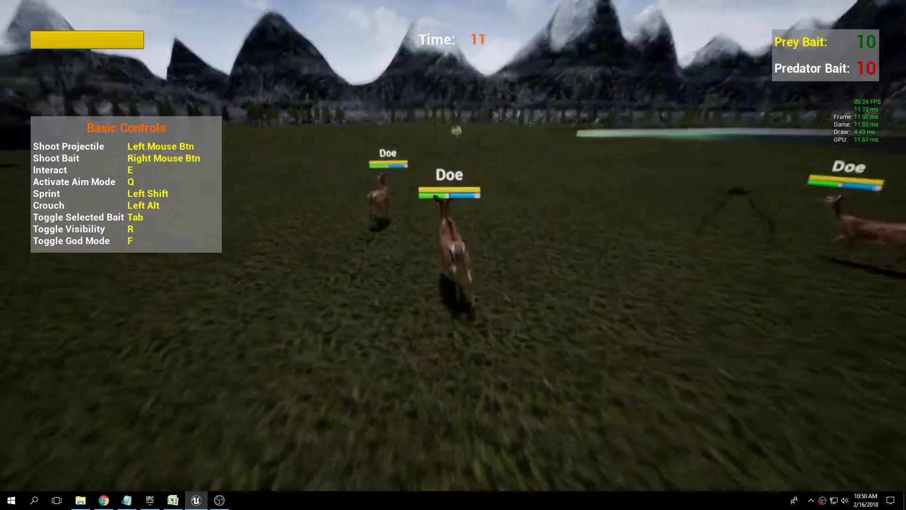
pyautogui.press('w')
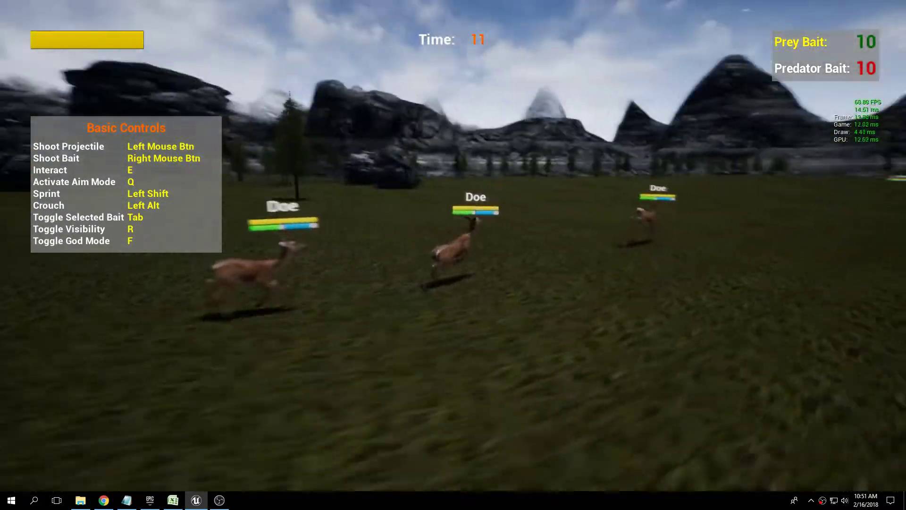
pyautogui.press('w')
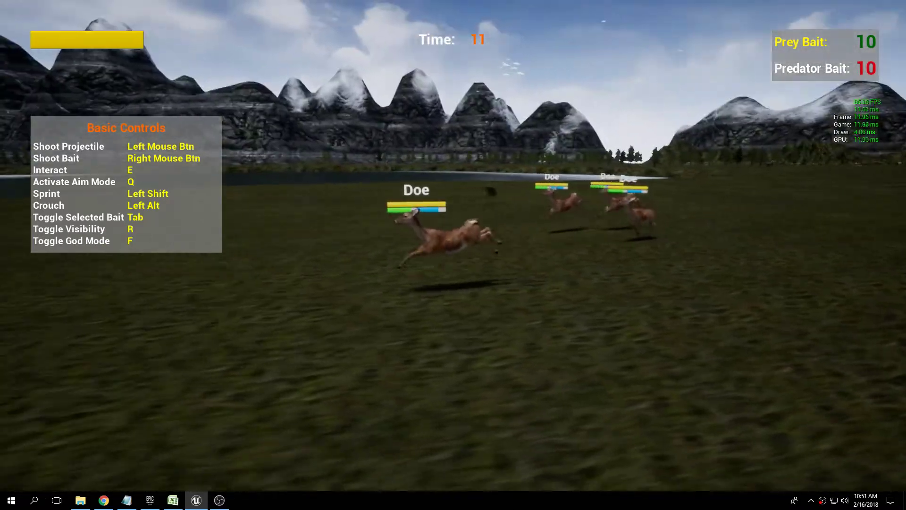
pyautogui.press('w')
pyautogui.press('w')
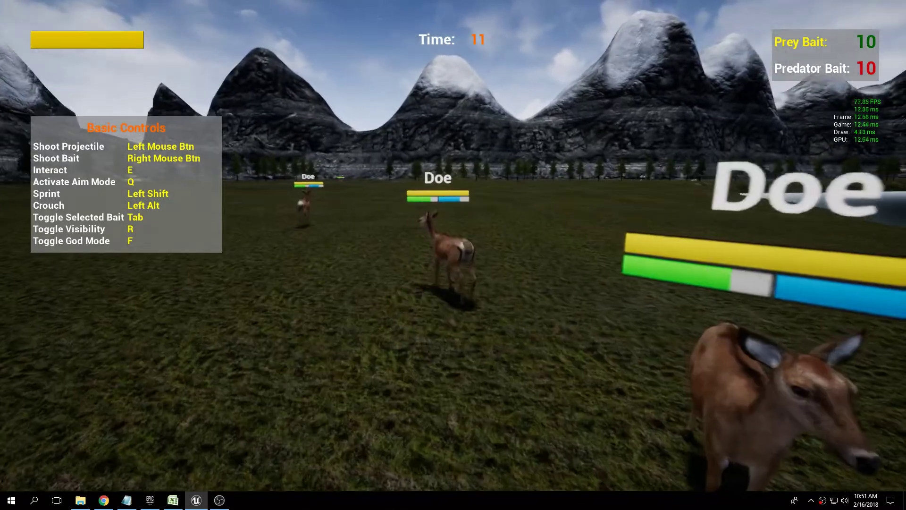
pyautogui.press('w')
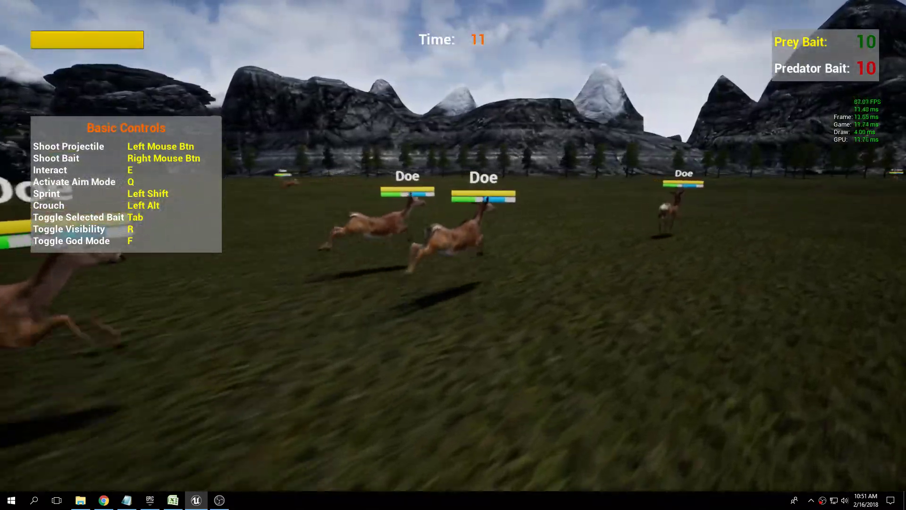
pyautogui.press('s')
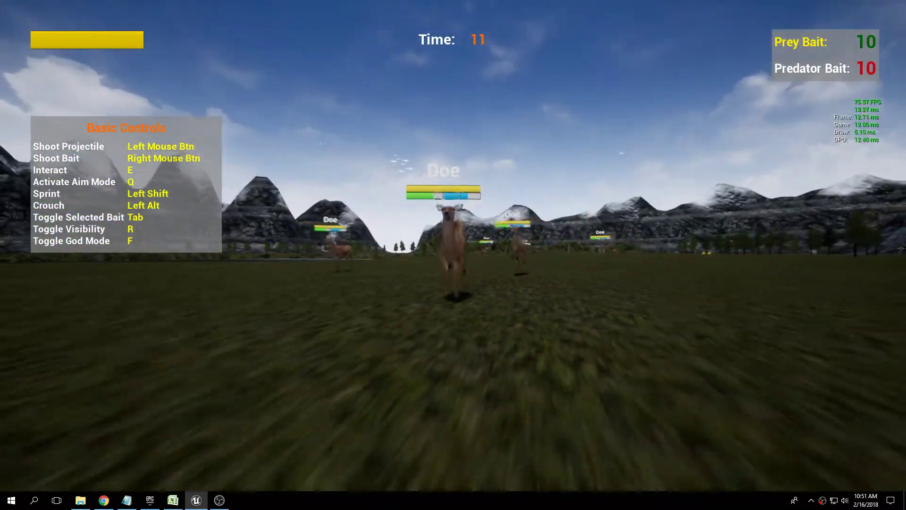
pyautogui.press('w')
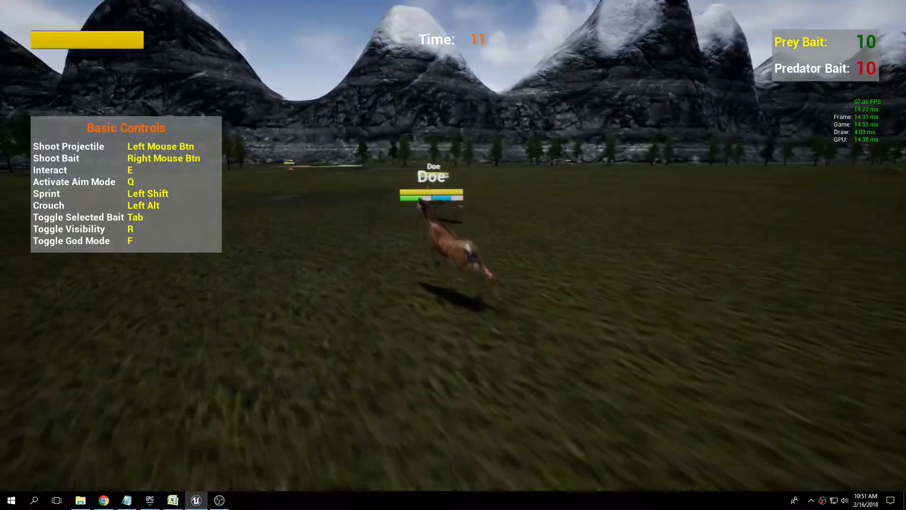
pyautogui.press('F11')
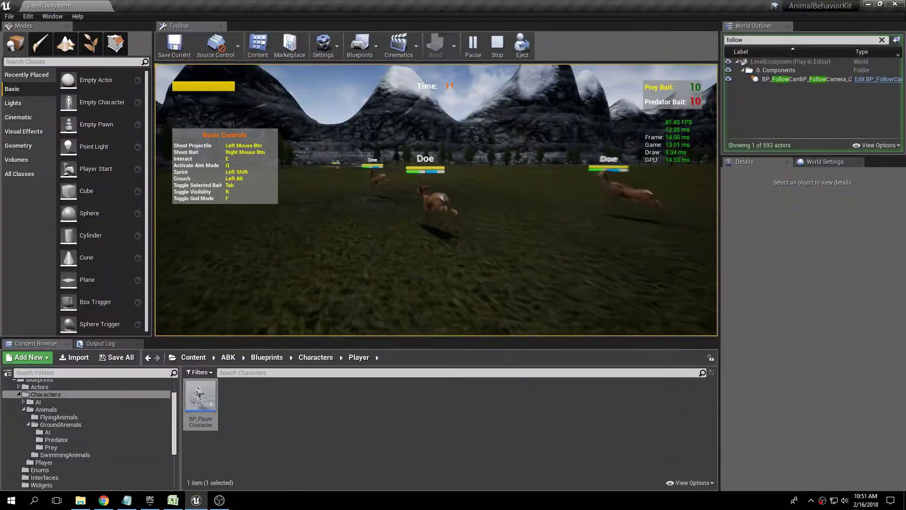
# - Eject to review BP_FollowCamera's settings, including Time Dilation, during play, and return control to the follow camera's game view
pyautogui.hotkey('shift', 'F1')
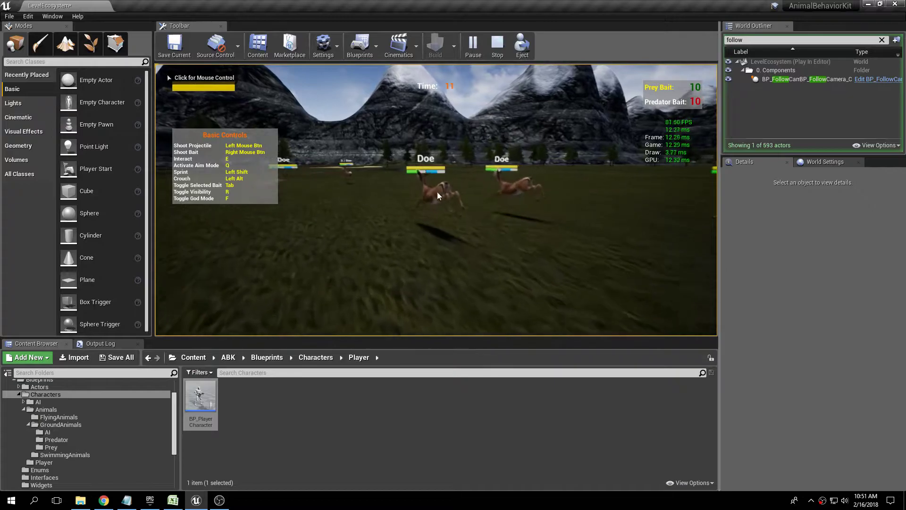
pyautogui.click(522, 45)
pyautogui.click(780, 80)
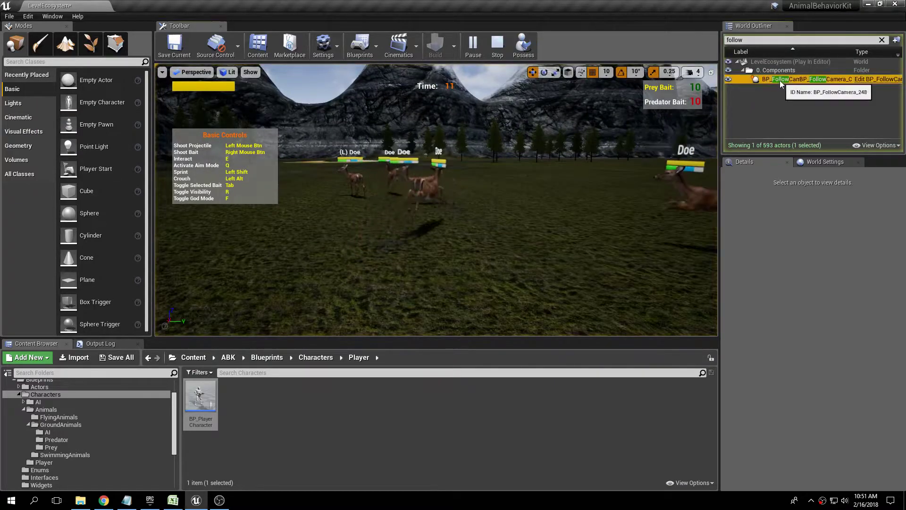
pyautogui.click(782, 89)
pyautogui.click(781, 81)
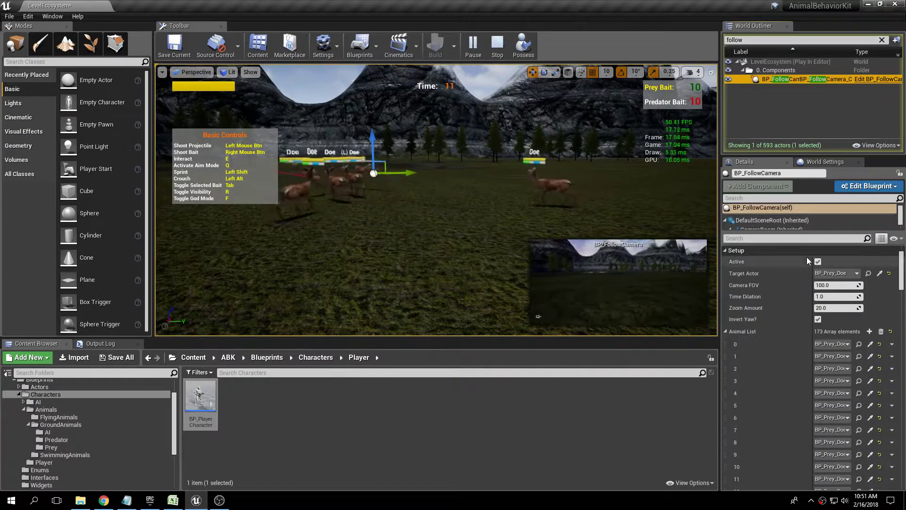
pyautogui.click(834, 298)
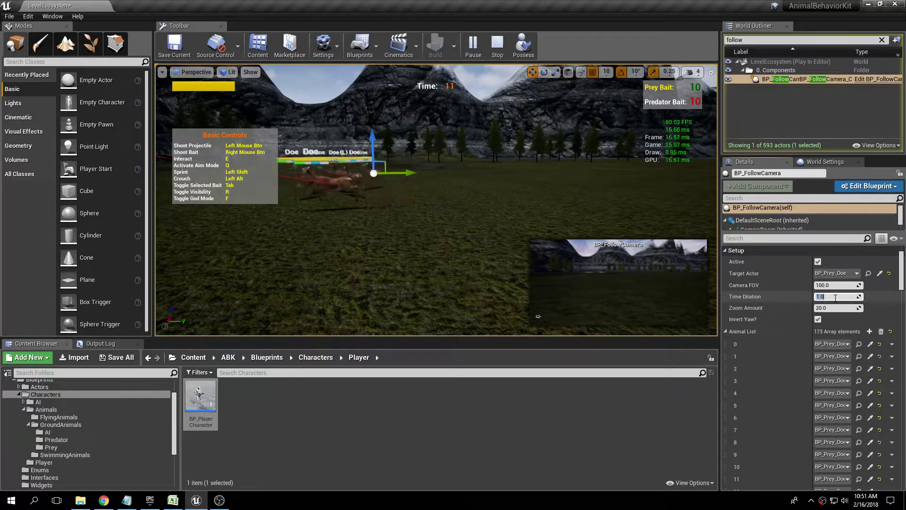
pyautogui.click(522, 46)
pyautogui.click(506, 161)
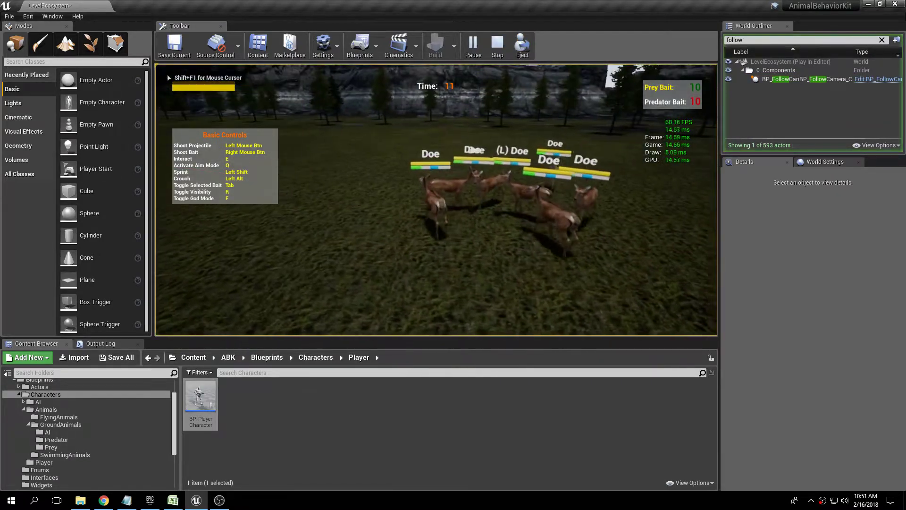
# - Watch the running doe herd in fullscreen through the follow camera from several angles, and return to the editor layout
pyautogui.press('F11')
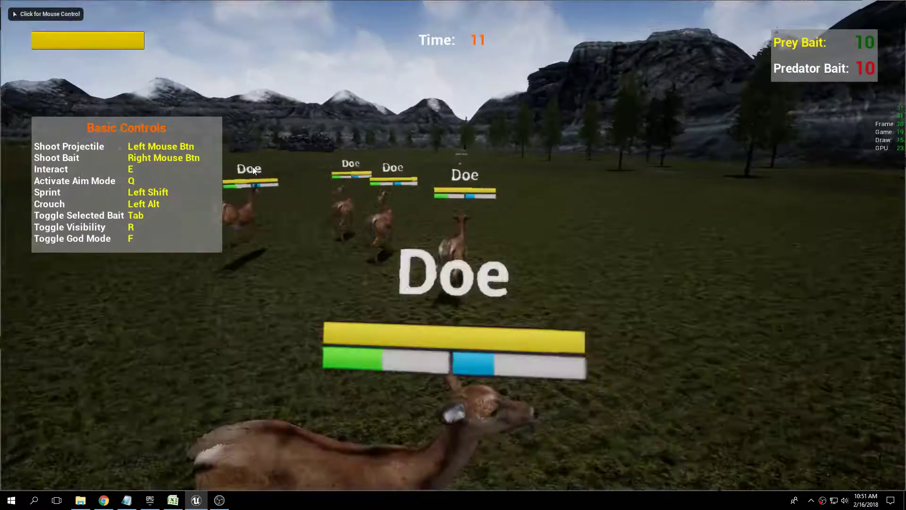
pyautogui.press('w')
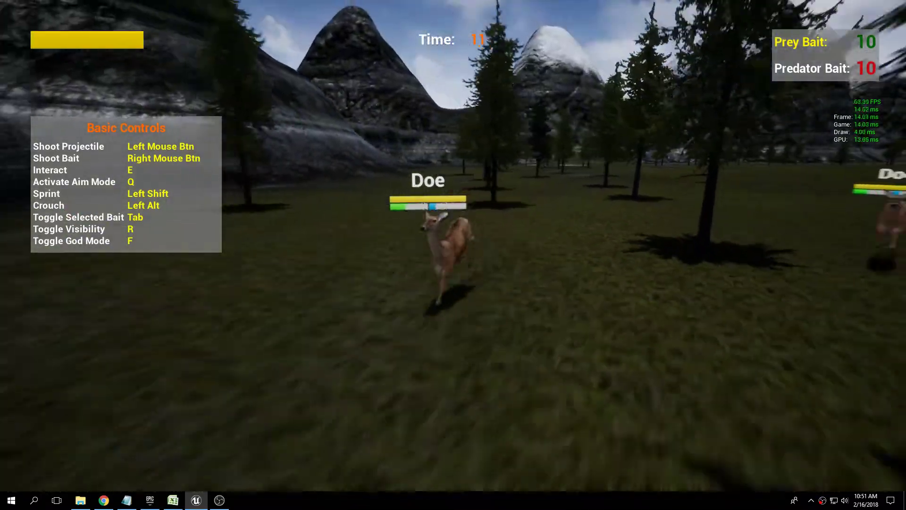
pyautogui.press('w')
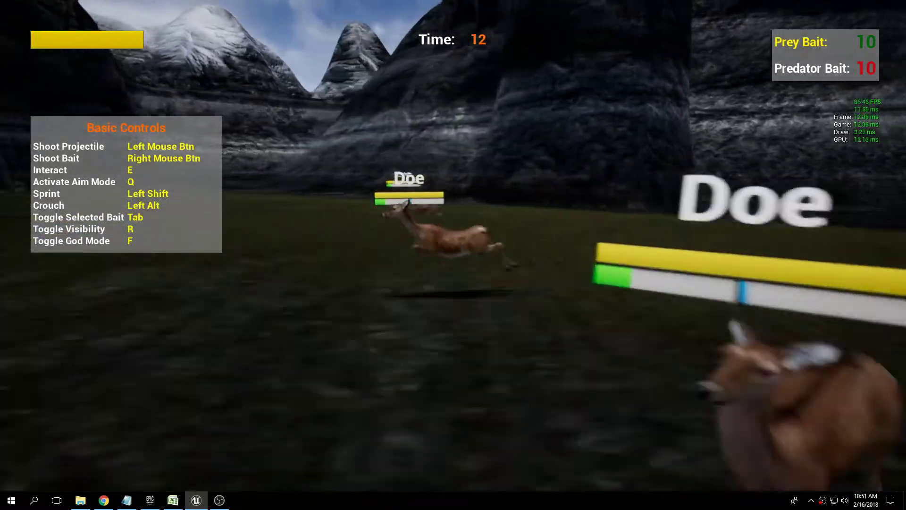
pyautogui.press('F11')
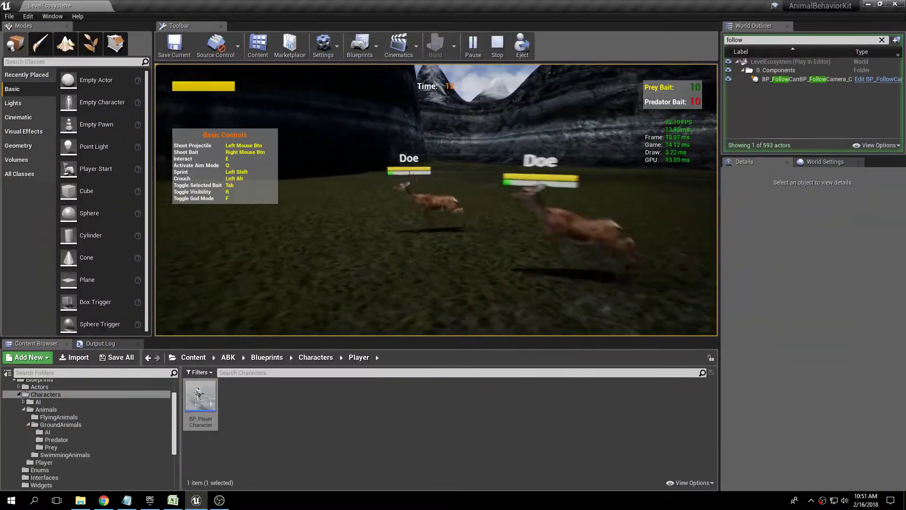
# - Release the cursor from the running game and set BP_FollowCamera's Time Dilation to 1.0
pyautogui.hotkey('shift', 'F1')
pyautogui.click(793, 79)
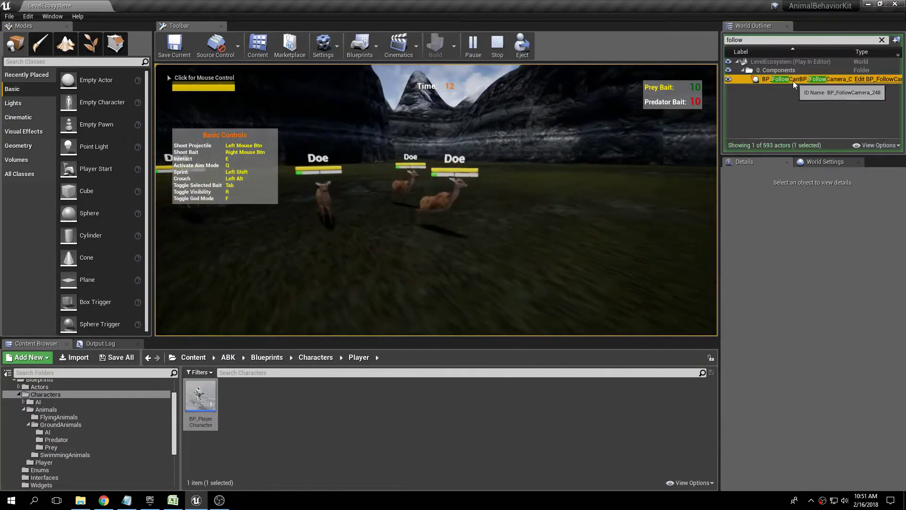
pyautogui.click(830, 297)
pyautogui.write('1')
pyautogui.press('Return')
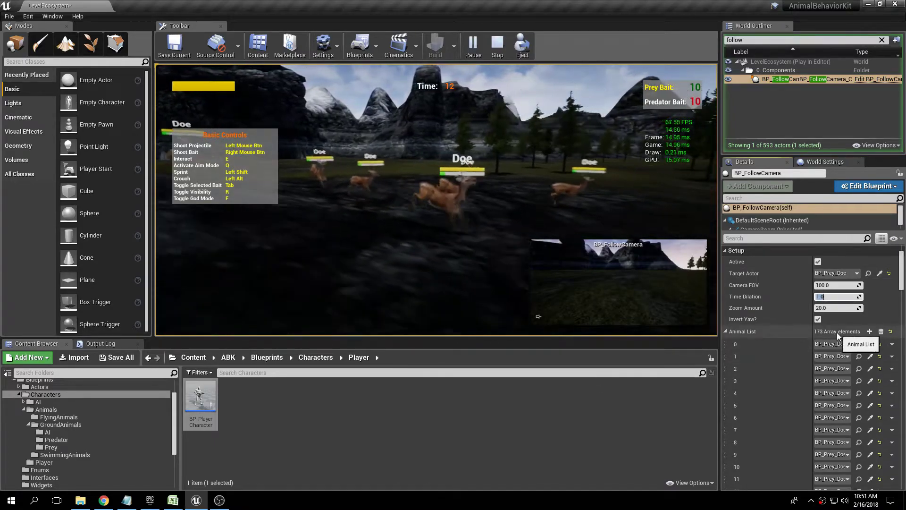
# - Copy flying animal entry 46 from the Animal List into BP_FollowCamera's Target Actor and watch the bird in the game view
pyautogui.moveTo(902, 287); pyautogui.dragTo(902, 327)
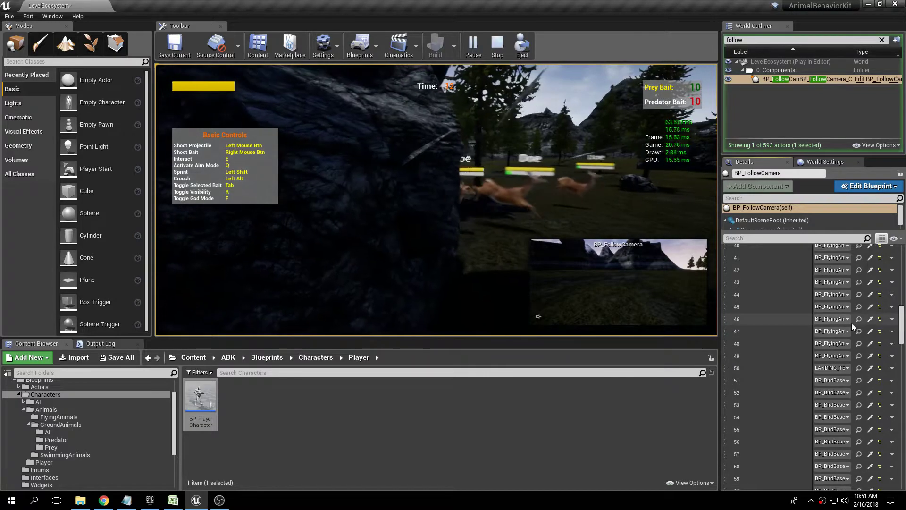
pyautogui.rightClick(838, 320)
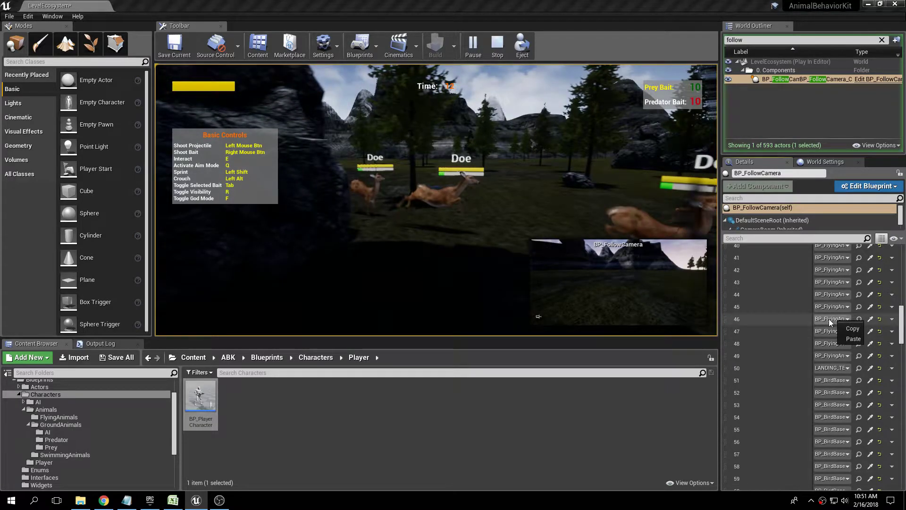
pyautogui.click(853, 328)
pyautogui.moveTo(902, 326); pyautogui.dragTo(904, 266)
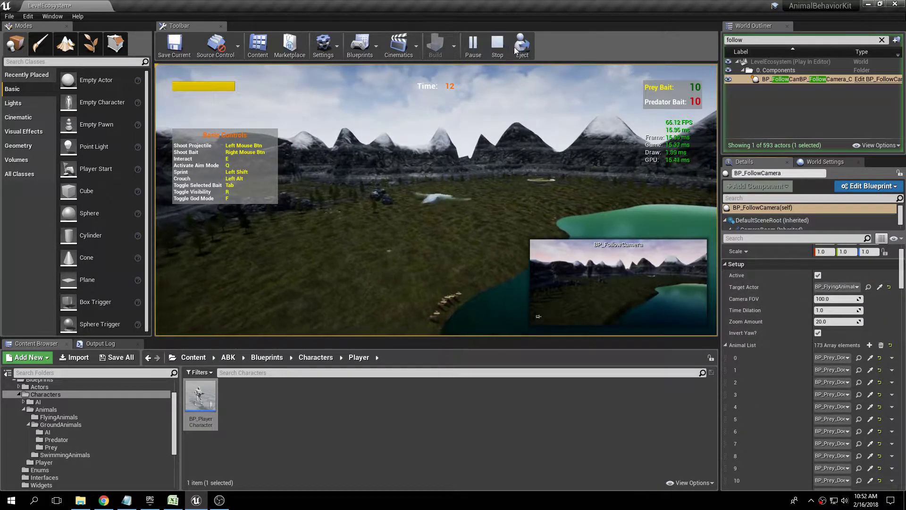
pyautogui.click(494, 142)
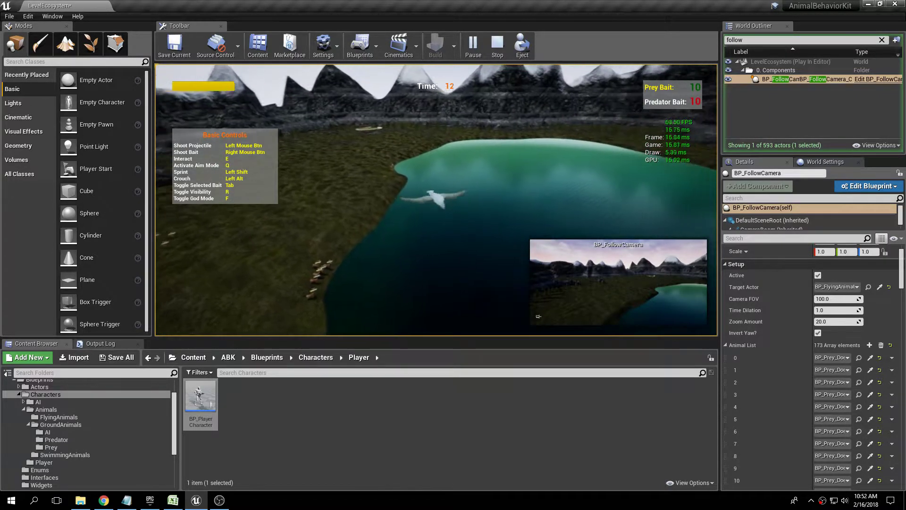
# - Replace BP_FollowCamera's Target Actor with another flying animal copied from the Animal List and watch it over the lake
pyautogui.hotkey('shift', 'F1')
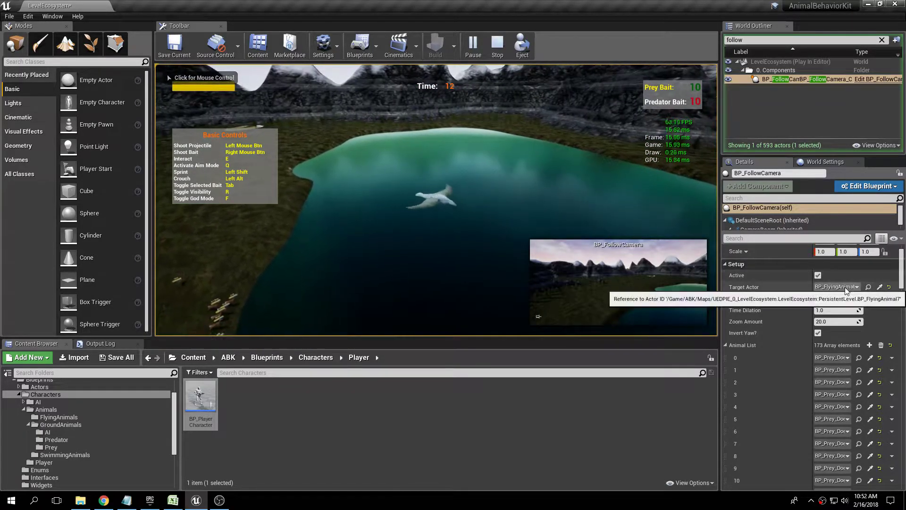
pyautogui.moveTo(902, 279); pyautogui.dragTo(905, 333)
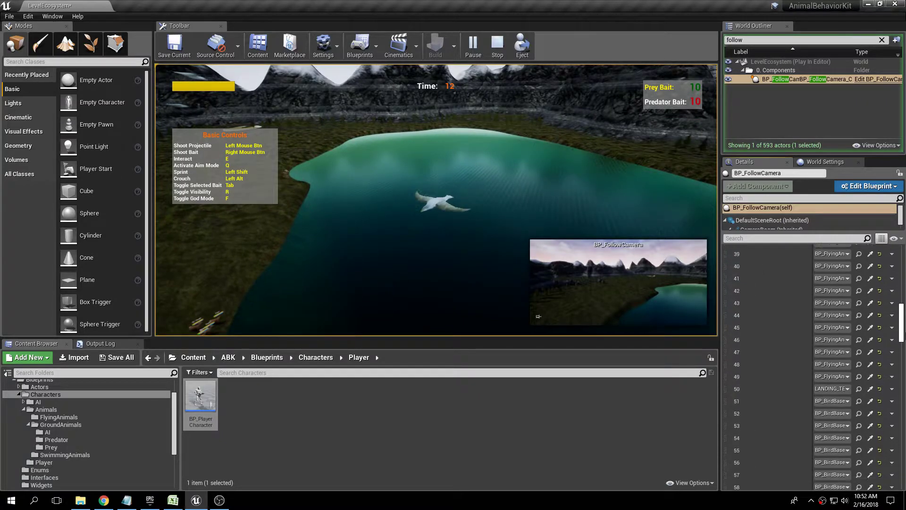
pyautogui.rightClick(837, 307)
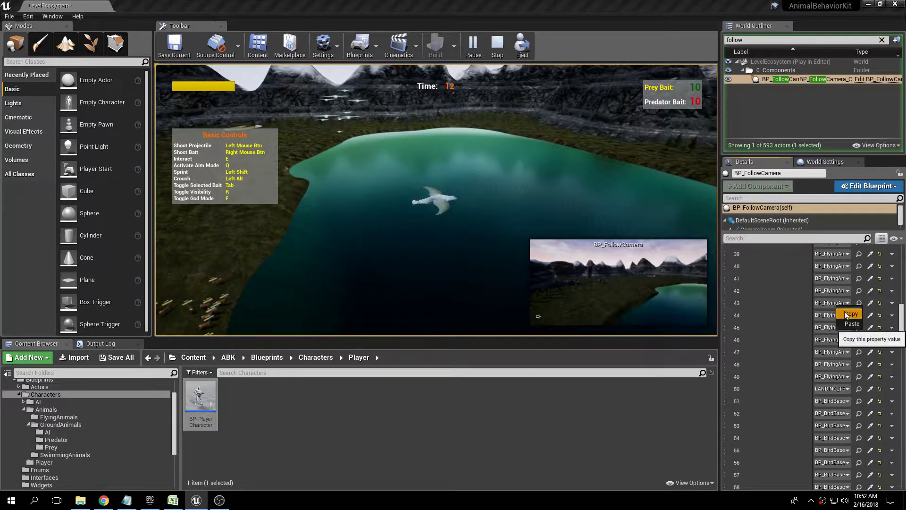
pyautogui.click(850, 314)
pyautogui.scroll(15, 861, 314)
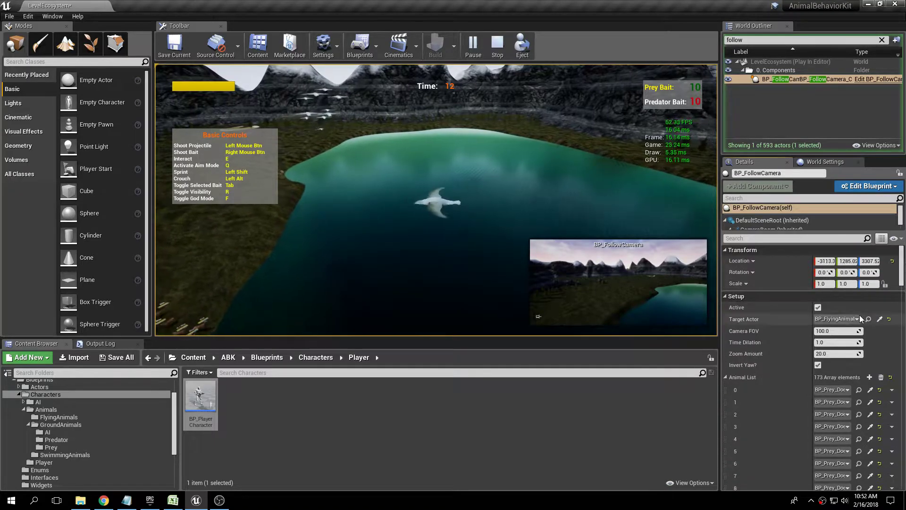
pyautogui.rightClick(841, 320)
pyautogui.click(850, 336)
pyautogui.click(632, 264)
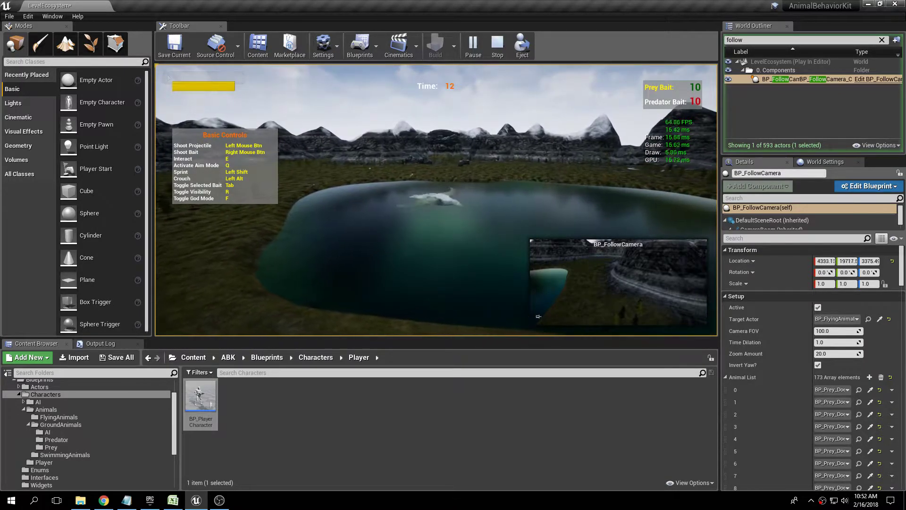
# - Stop playing and set BP_FollowCamera's Target Actor to BP_Koi by searching the level's actors for "koi"
pyautogui.press('Escape')
pyautogui.press('w')
pyautogui.moveTo(407, 151); pyautogui.dragTo(510, 154, button='right')
pyautogui.click(795, 79)
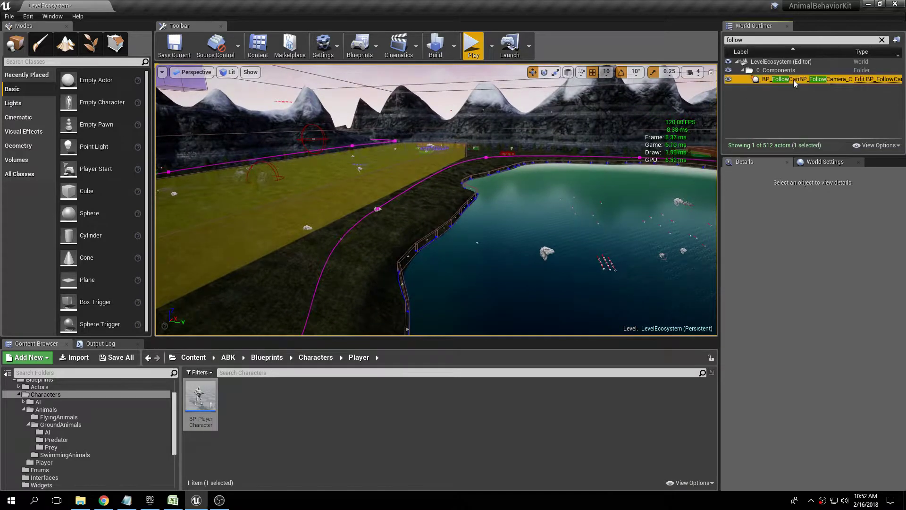
pyautogui.click(832, 319)
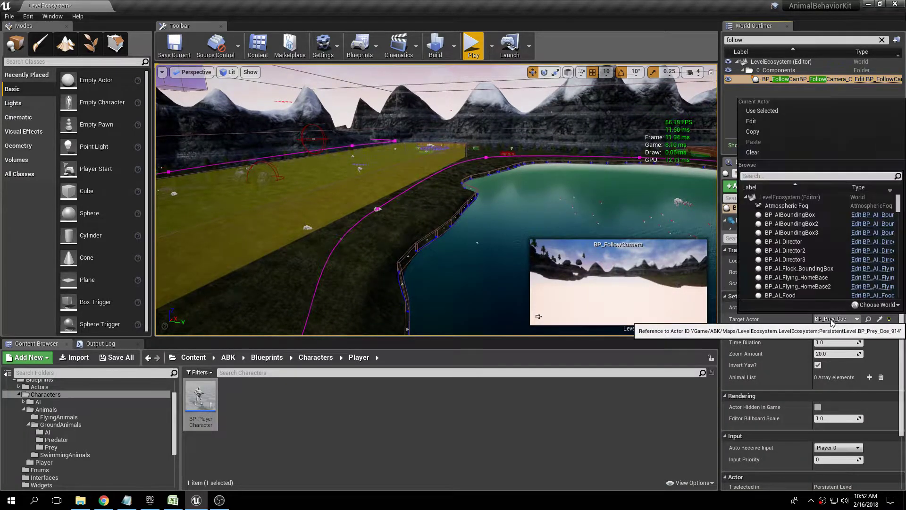
pyautogui.write('koi')
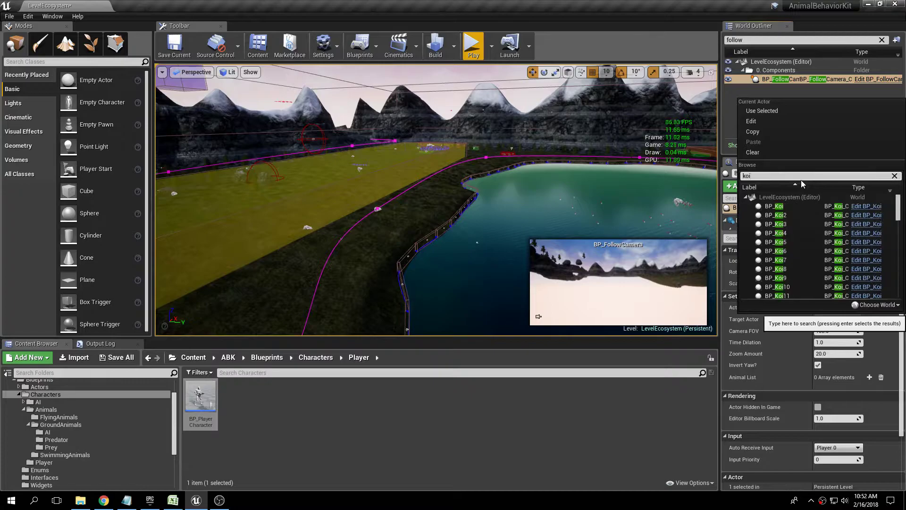
pyautogui.click(790, 209)
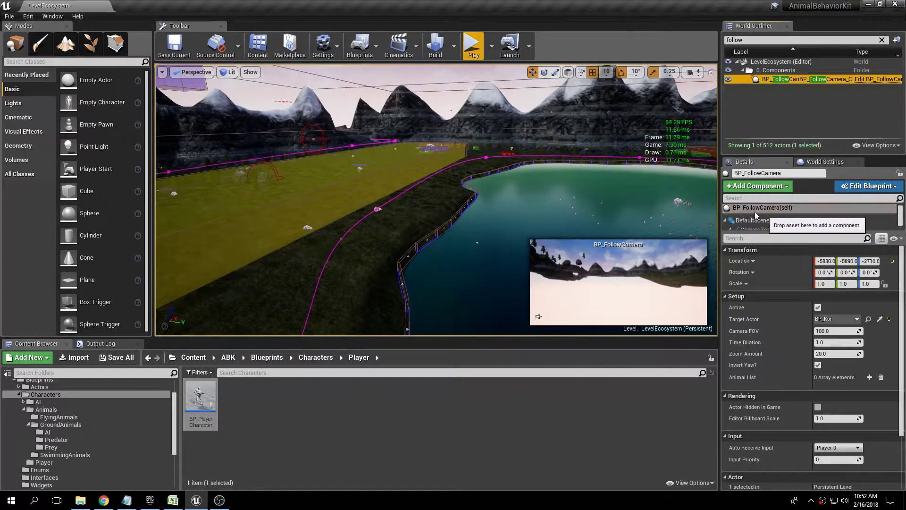
pyautogui.click(791, 209)
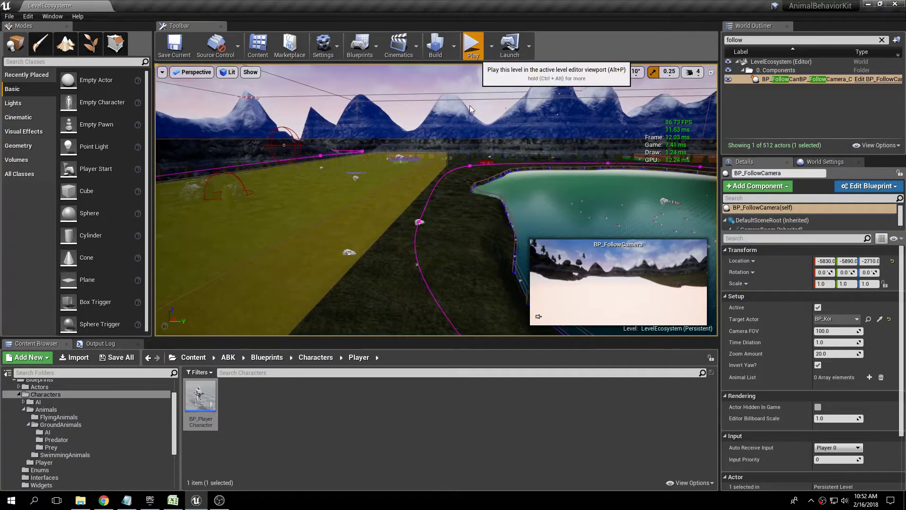
# - Play the level in fullscreen to watch the koi through the follow camera, stop playing and leave fullscreen
pyautogui.click(478, 40)
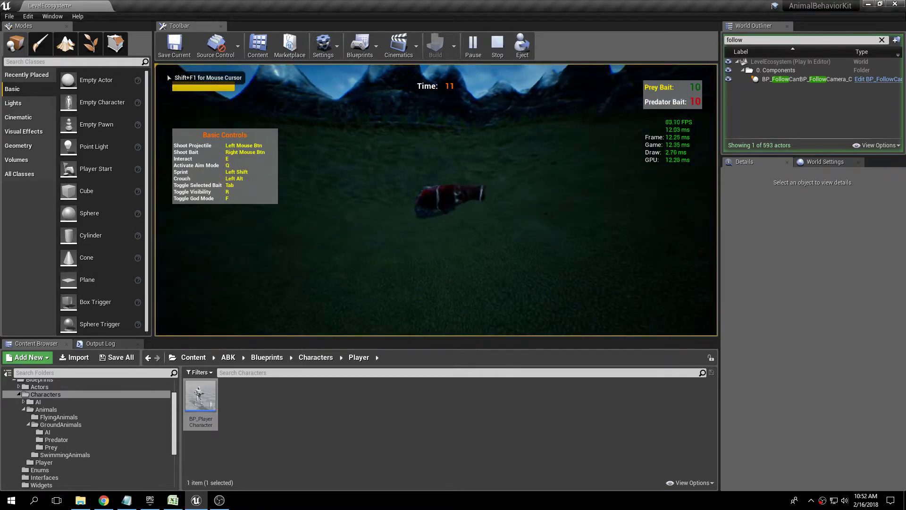
pyautogui.hotkey('shift', 'F1')
pyautogui.press('F11')
pyautogui.click(162, 162)
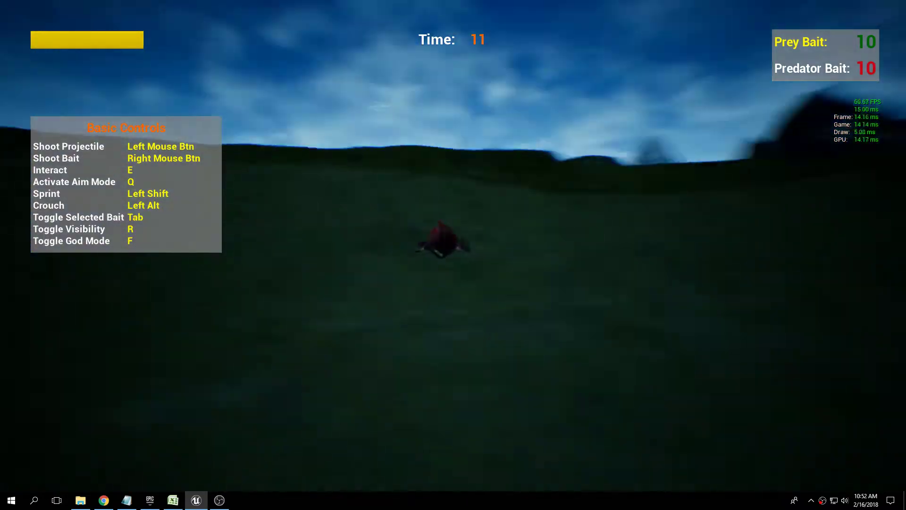
pyautogui.press('Escape')
pyautogui.press('F11')
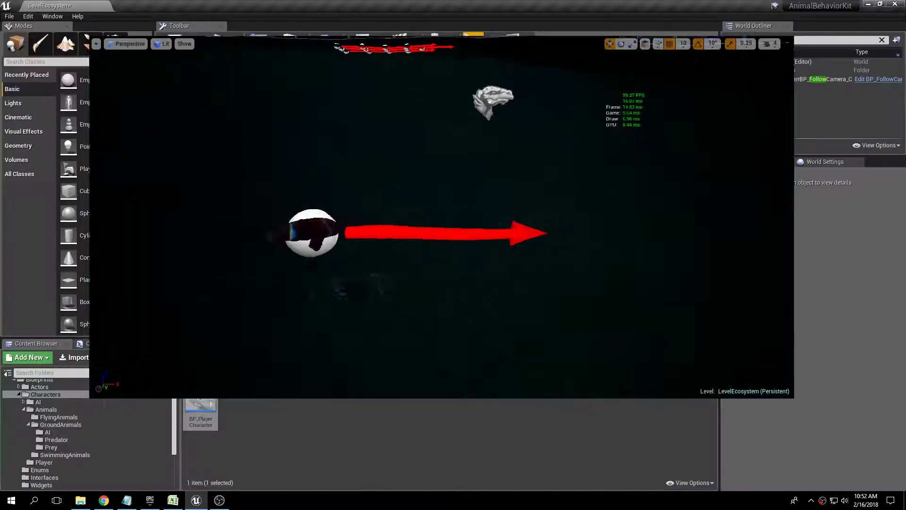
# - Play the level again and follow the koi through the lake in fullscreen from several angles, and return to the editor layout
pyautogui.moveTo(436, 200); pyautogui.dragTo(600, 177, button='right')
pyautogui.press('s')
pyautogui.press('w')
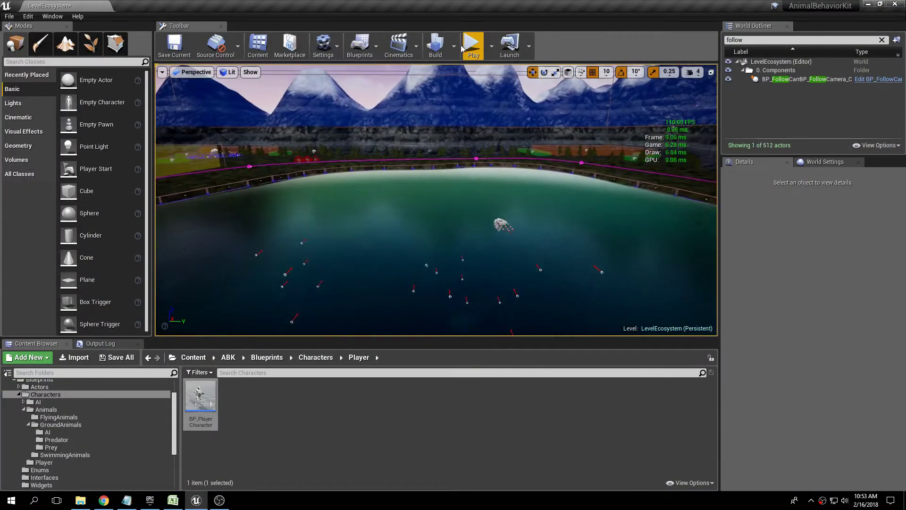
pyautogui.click(474, 47)
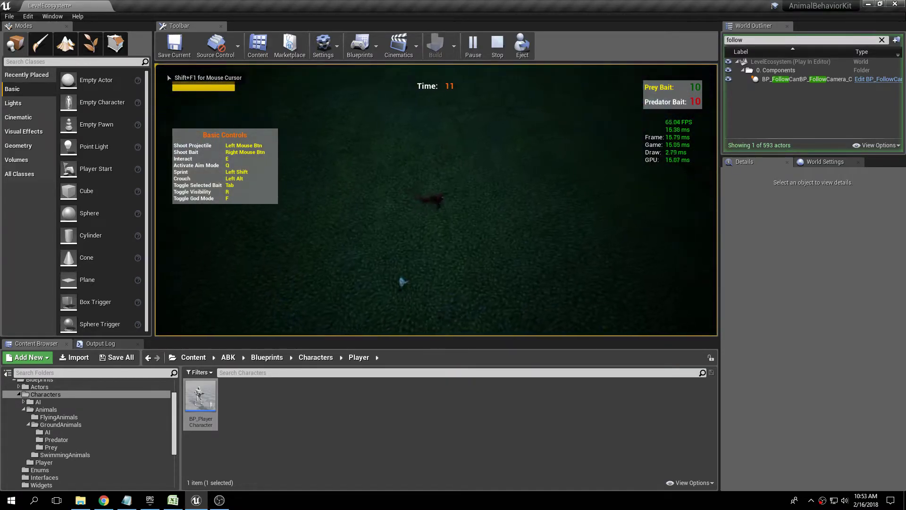
pyautogui.press('F11')
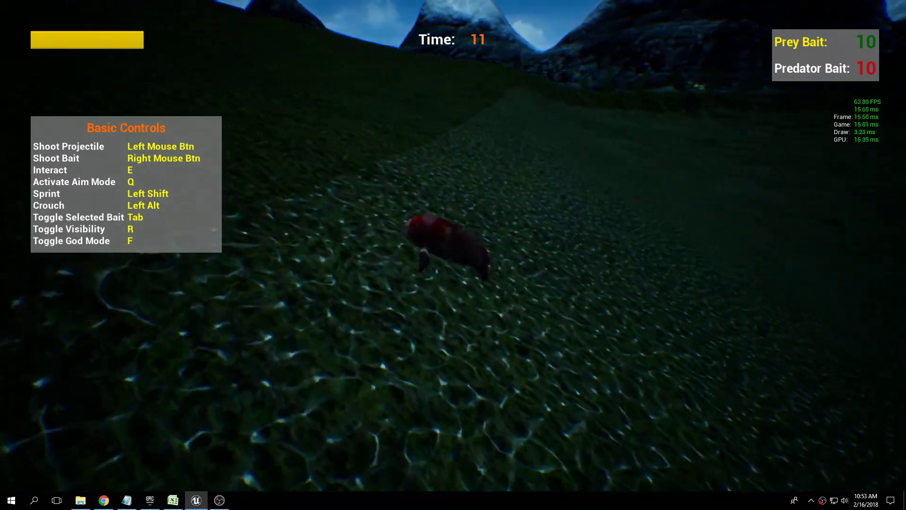
pyautogui.press('d')
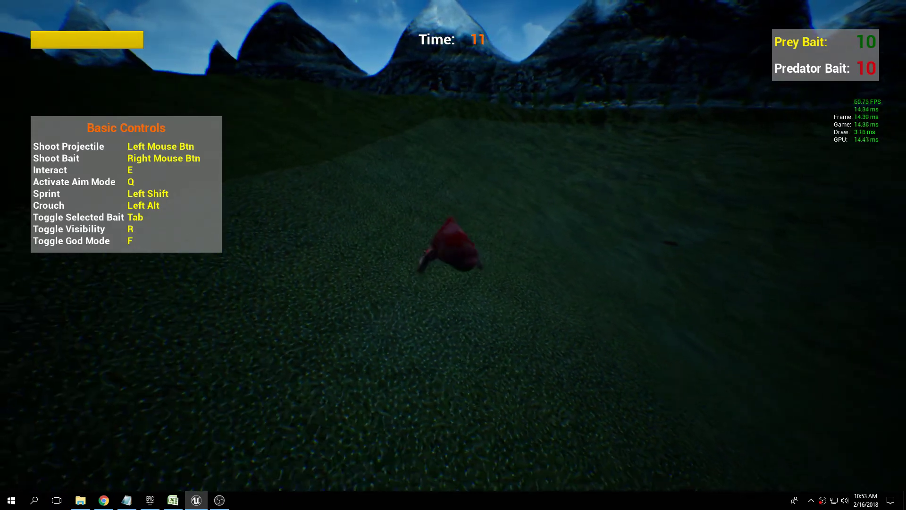
pyautogui.press('w')
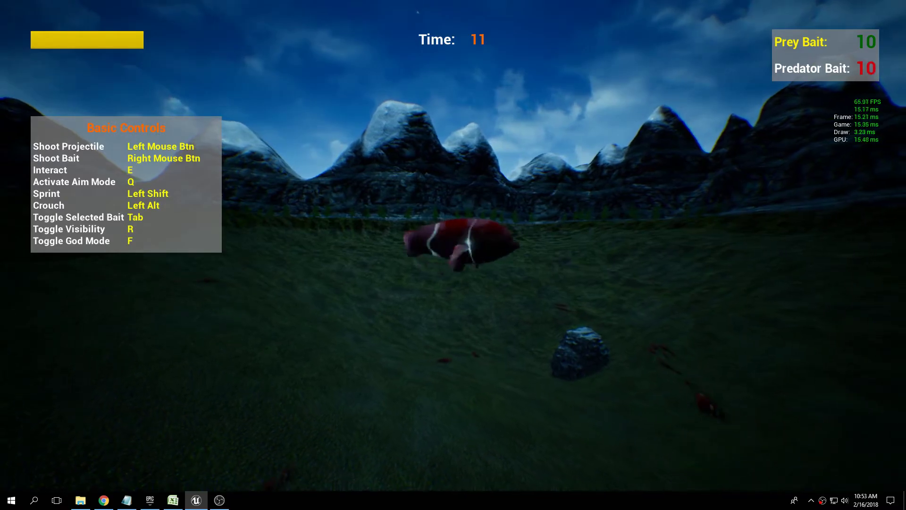
pyautogui.press('d')
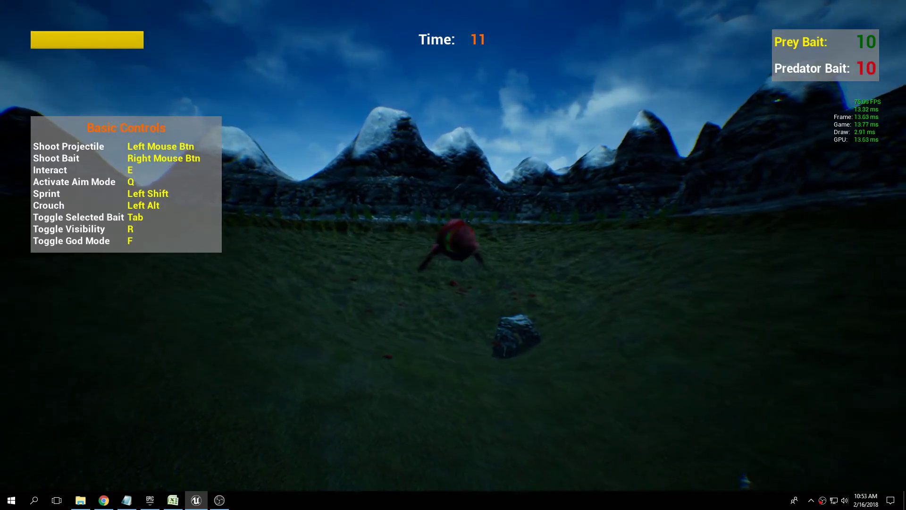
pyautogui.press('F11')
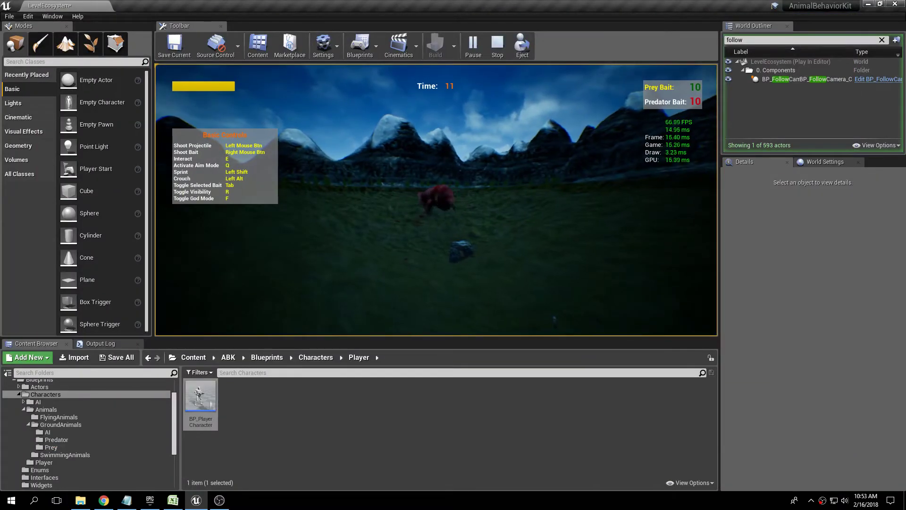
# - Stop playing and save all modified content, including the LevelEcosystem map
pyautogui.press('Escape')
pyautogui.moveTo(543, 220); pyautogui.dragTo(465, 195, button='right')
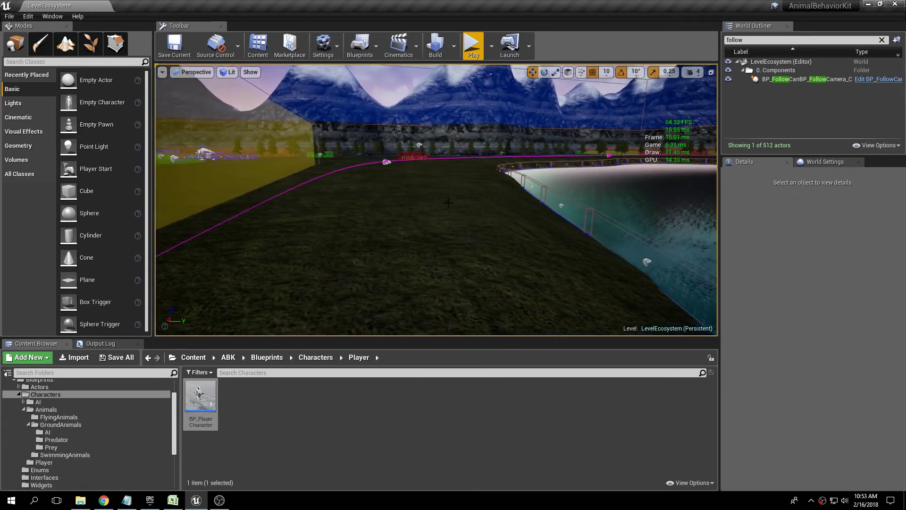
pyautogui.click(123, 358)
pyautogui.click(541, 336)
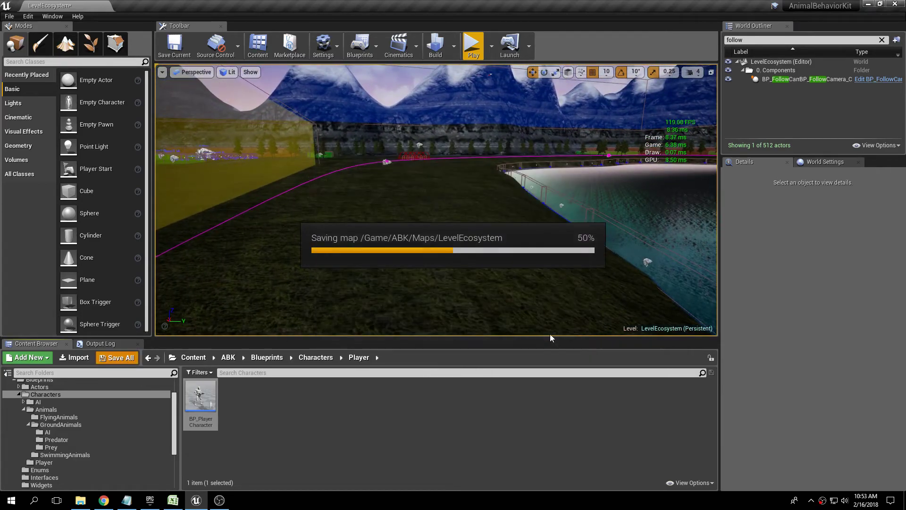